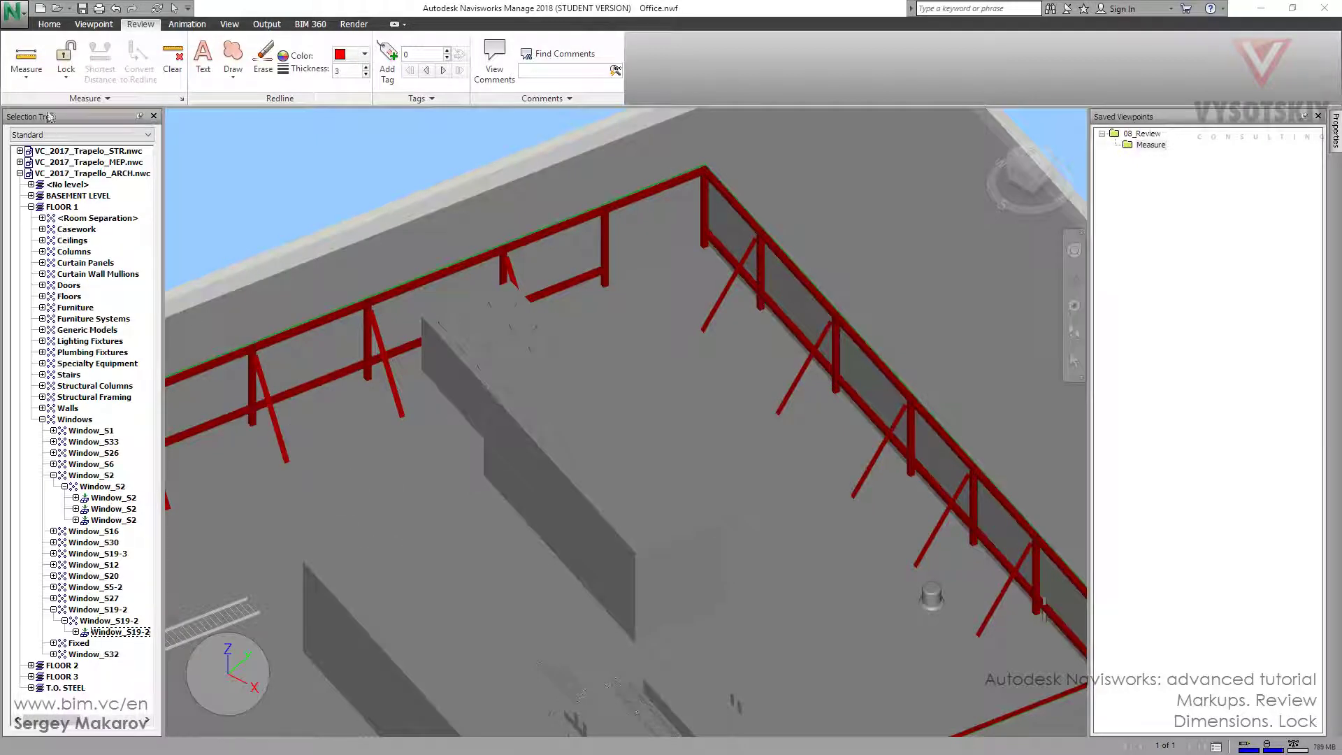
Choose Point to Point from the Measure list and show the Lock mode options
{"action": "left_click", "coordinate": [31, 79]}
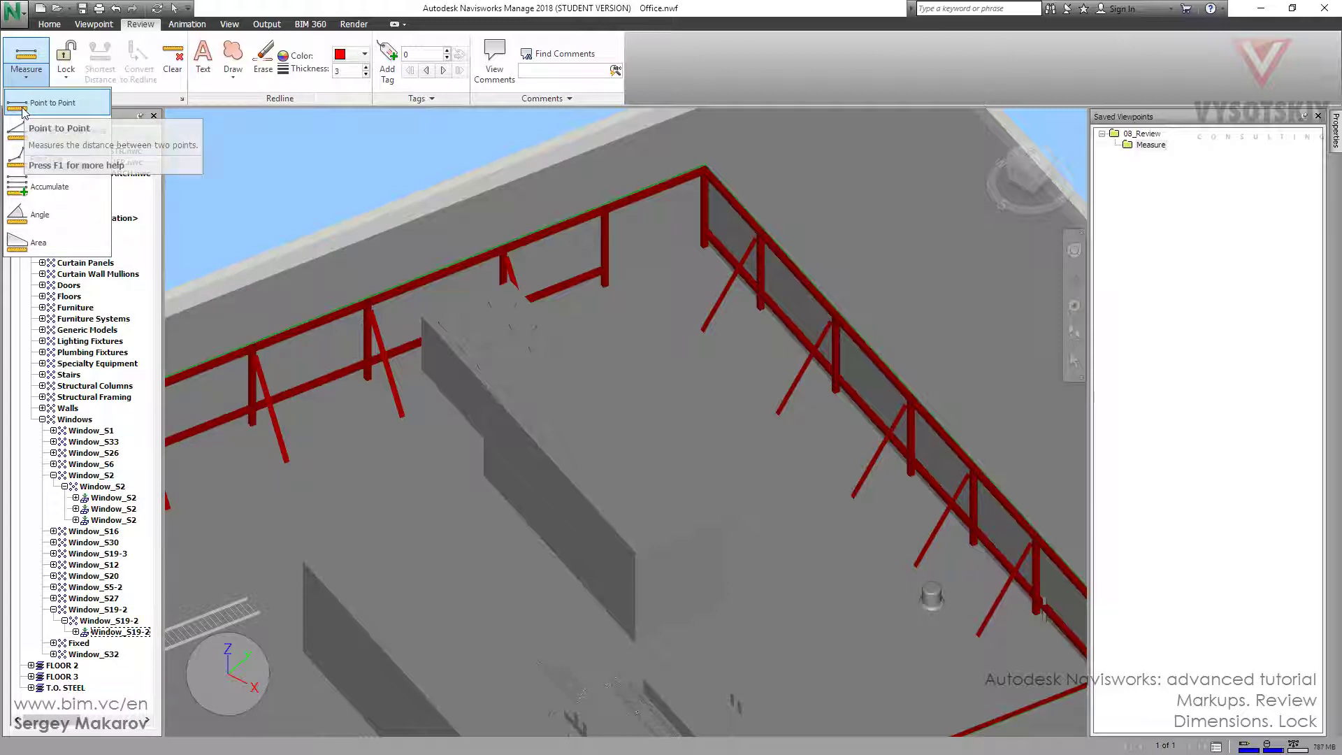
{"action": "left_click", "coordinate": [24, 105]}
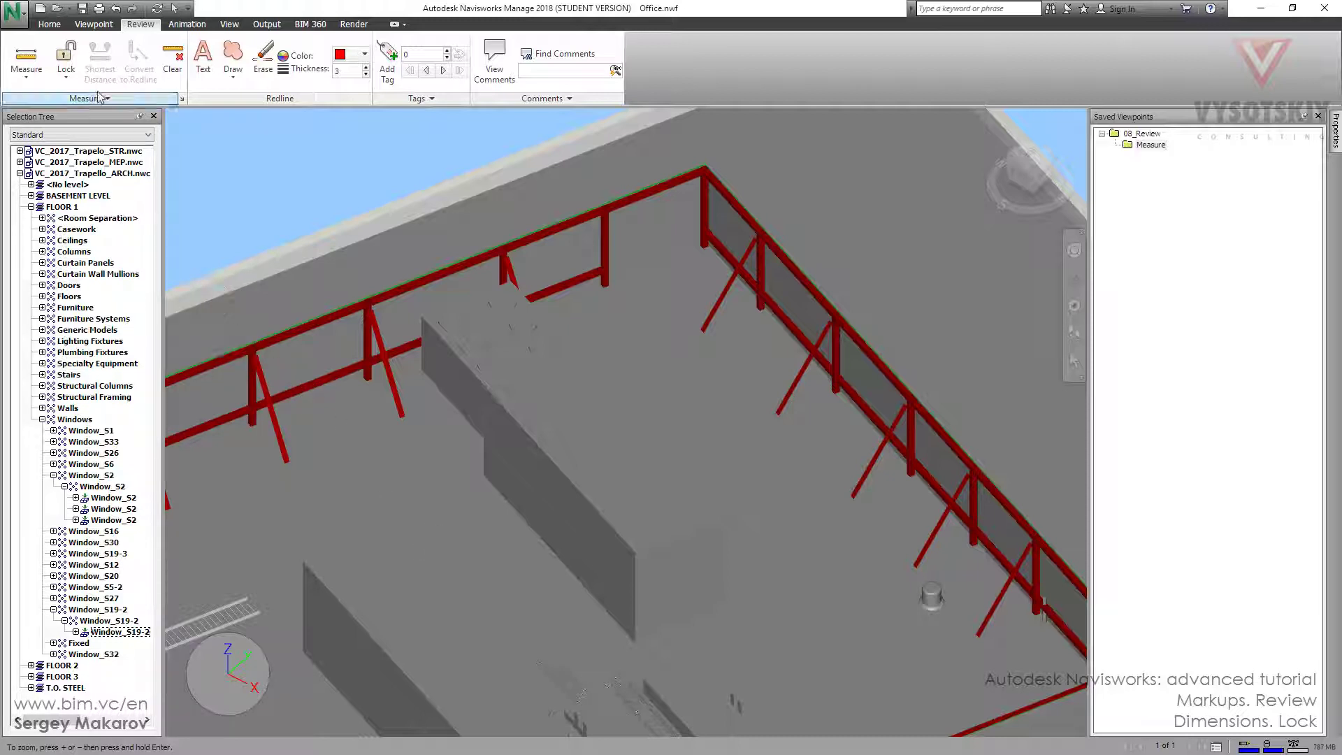
{"action": "left_click", "coordinate": [68, 78]}
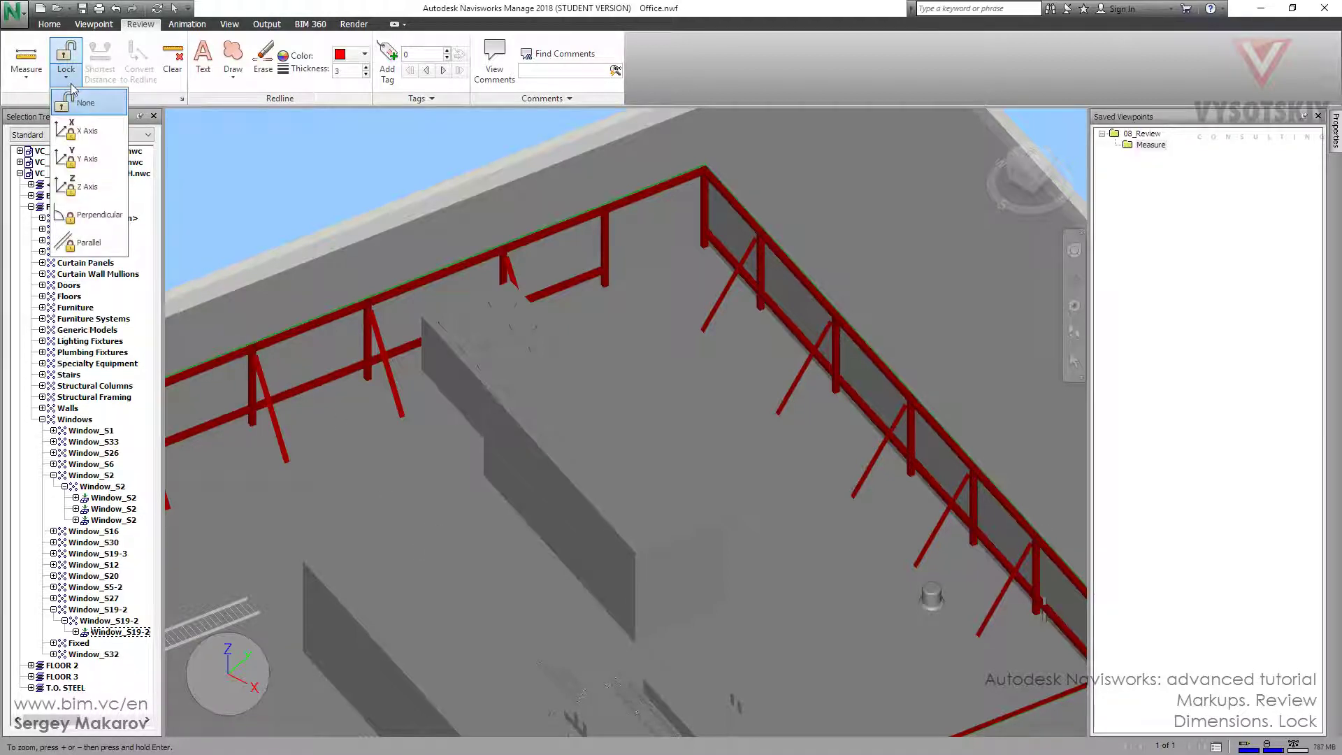
Measure from a start point on the wall to an end point with X Axis lock
{"action": "left_click", "coordinate": [77, 132]}
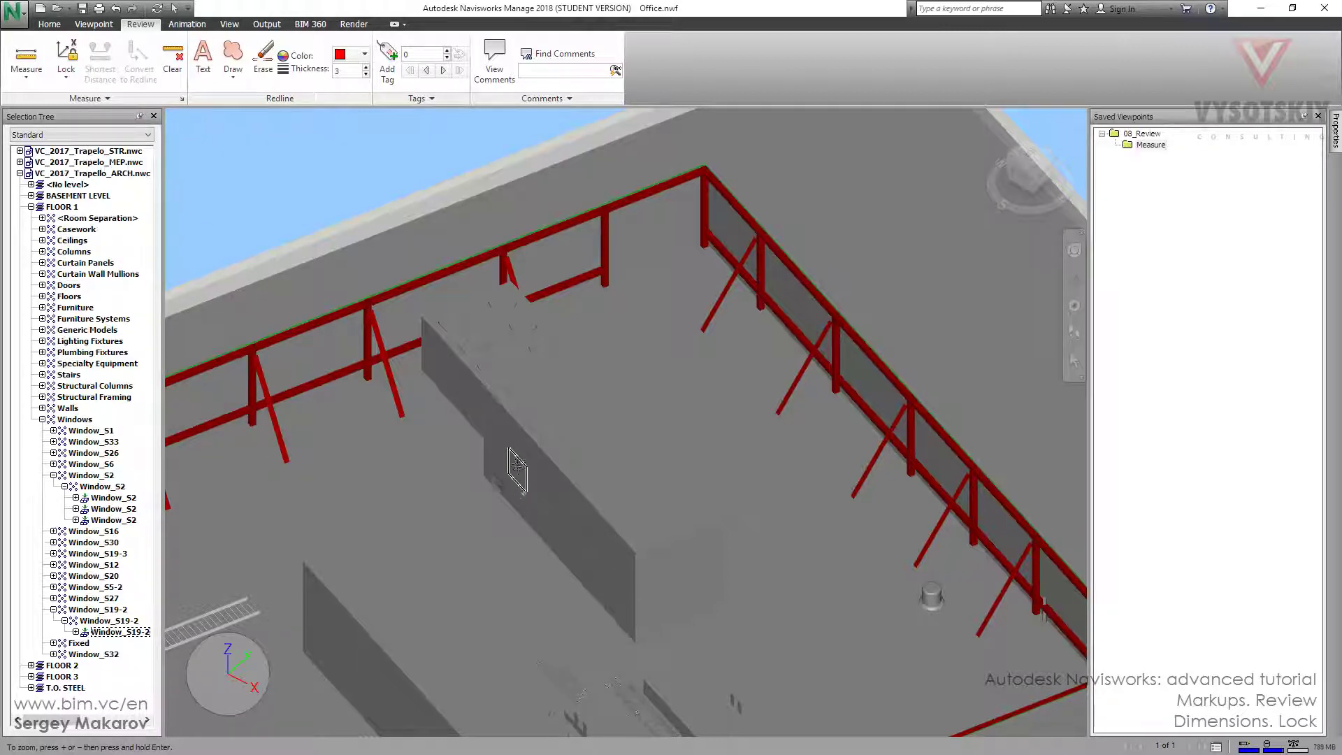
{"action": "left_click", "coordinate": [513, 463]}
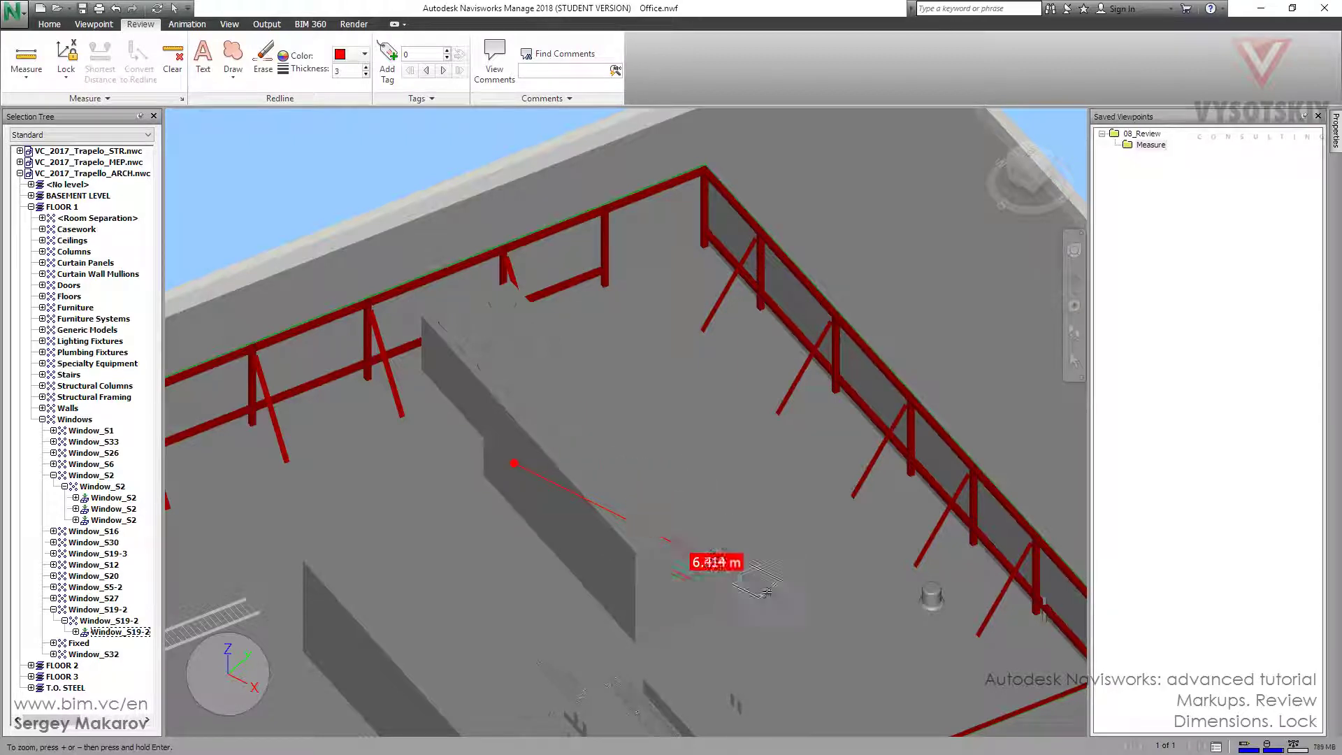
{"action": "left_click", "coordinate": [684, 587]}
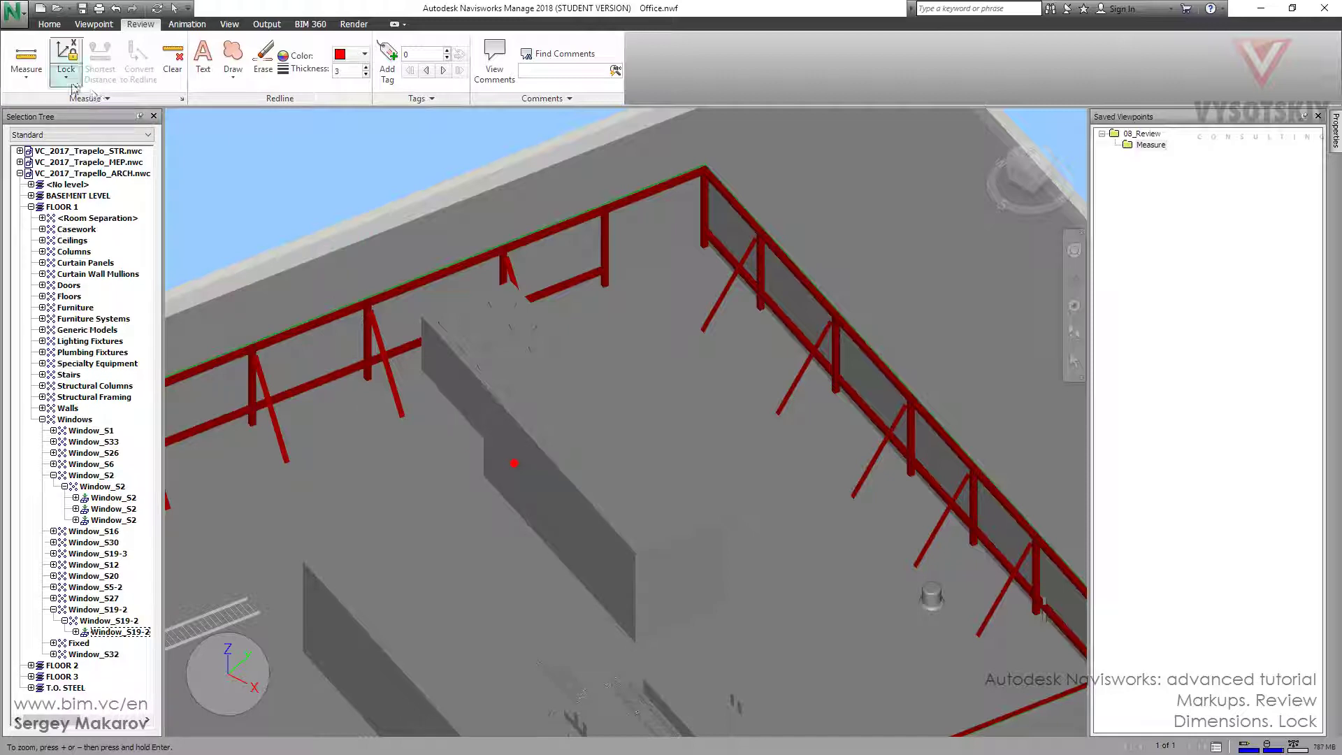
Switch the measurement lock to Y Axis and bring the lock list back up
{"action": "left_click", "coordinate": [66, 63]}
{"action": "left_click", "coordinate": [94, 175]}
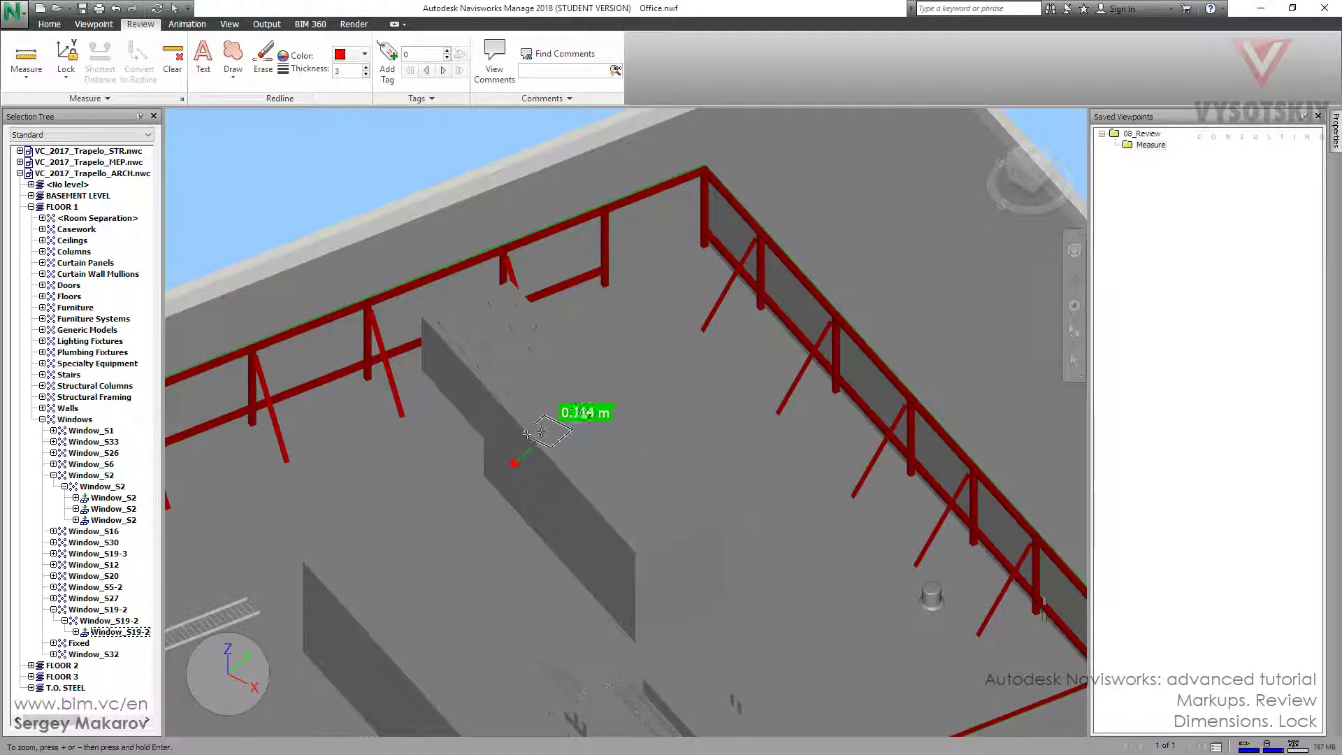
{"action": "left_click", "coordinate": [60, 85]}
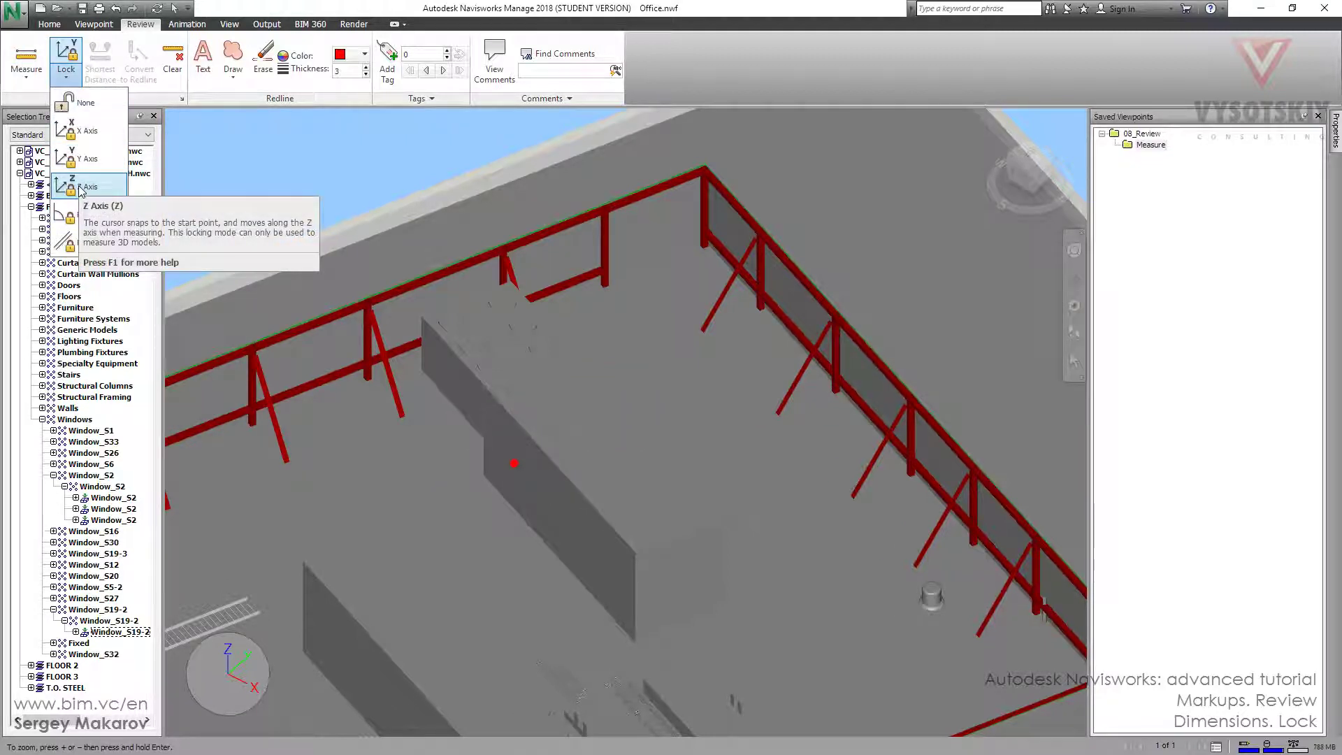
Lock to Z Axis, clear the old measurement, and measure the block's 3.044 m height
{"action": "left_click", "coordinate": [80, 187]}
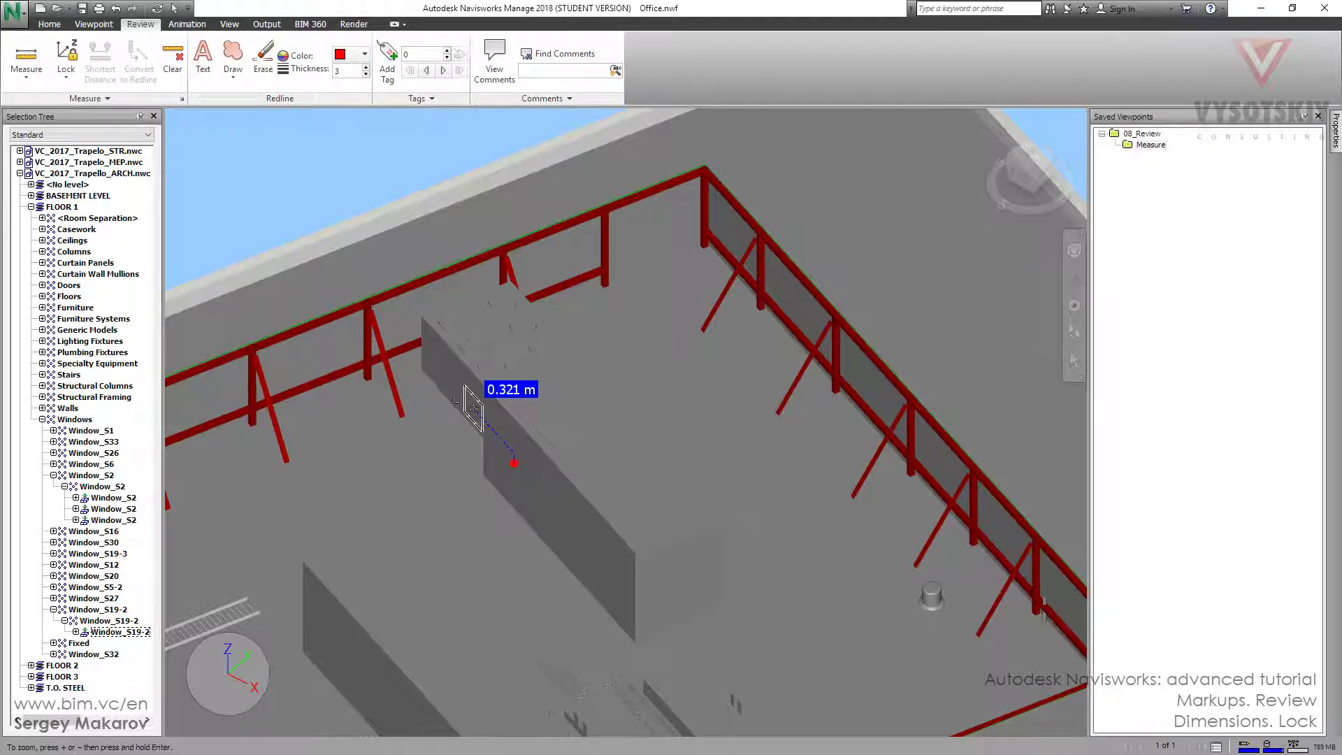
{"action": "left_click", "coordinate": [173, 60]}
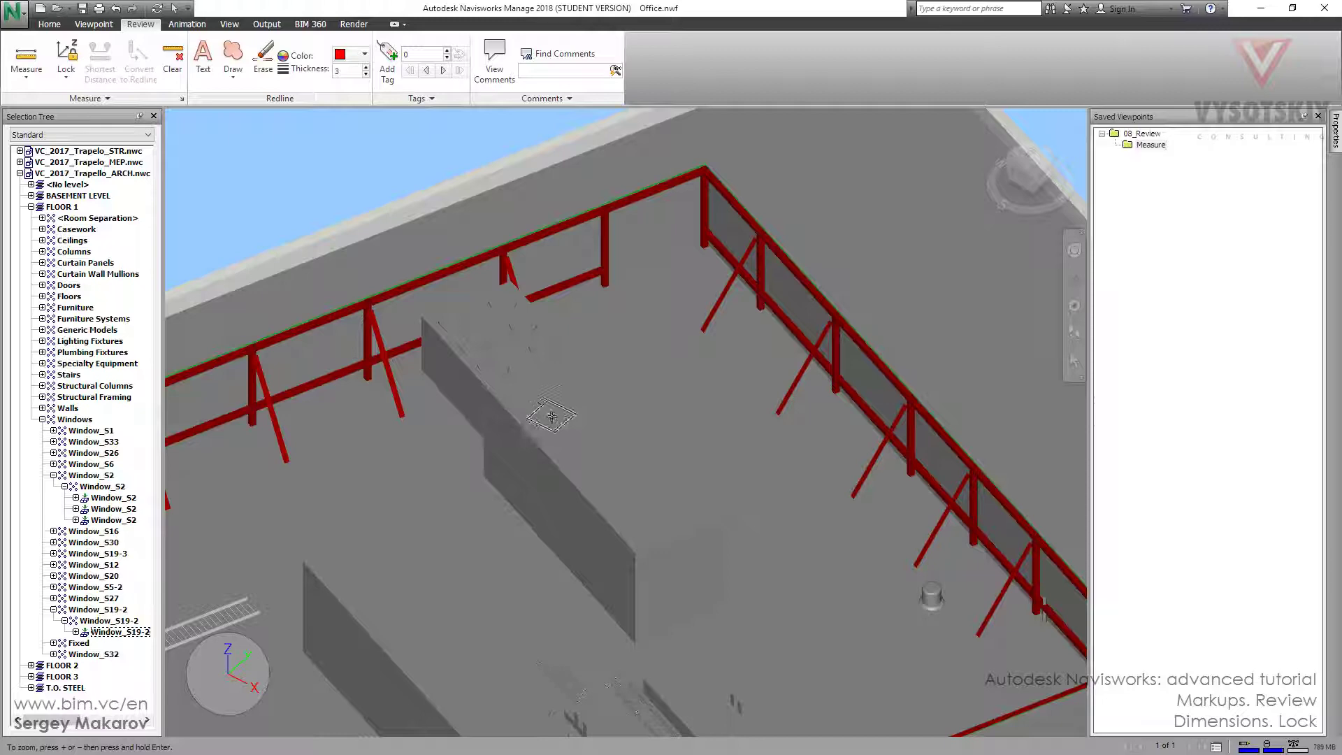
{"action": "middle_click_drag", "start_coordinate": [642, 410], "coordinate": [520, 429], "text": "shift"}
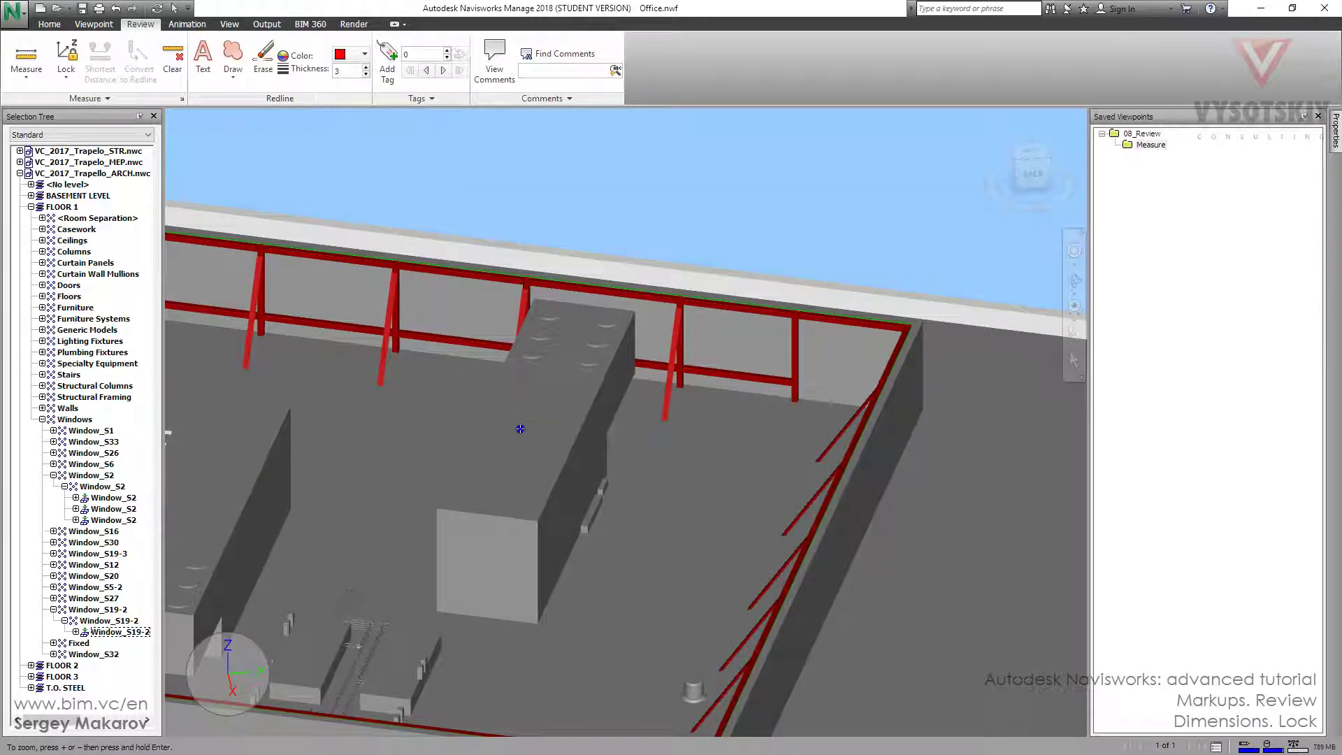
{"action": "mouse_move", "coordinate": [545, 419]}
{"action": "middle_mouse_down", "text": "shift"}
{"action": "mouse_move", "coordinate": [632, 442]}
{"action": "mouse_move", "coordinate": [732, 437]}
{"action": "middle_mouse_up", "text": "shift"}
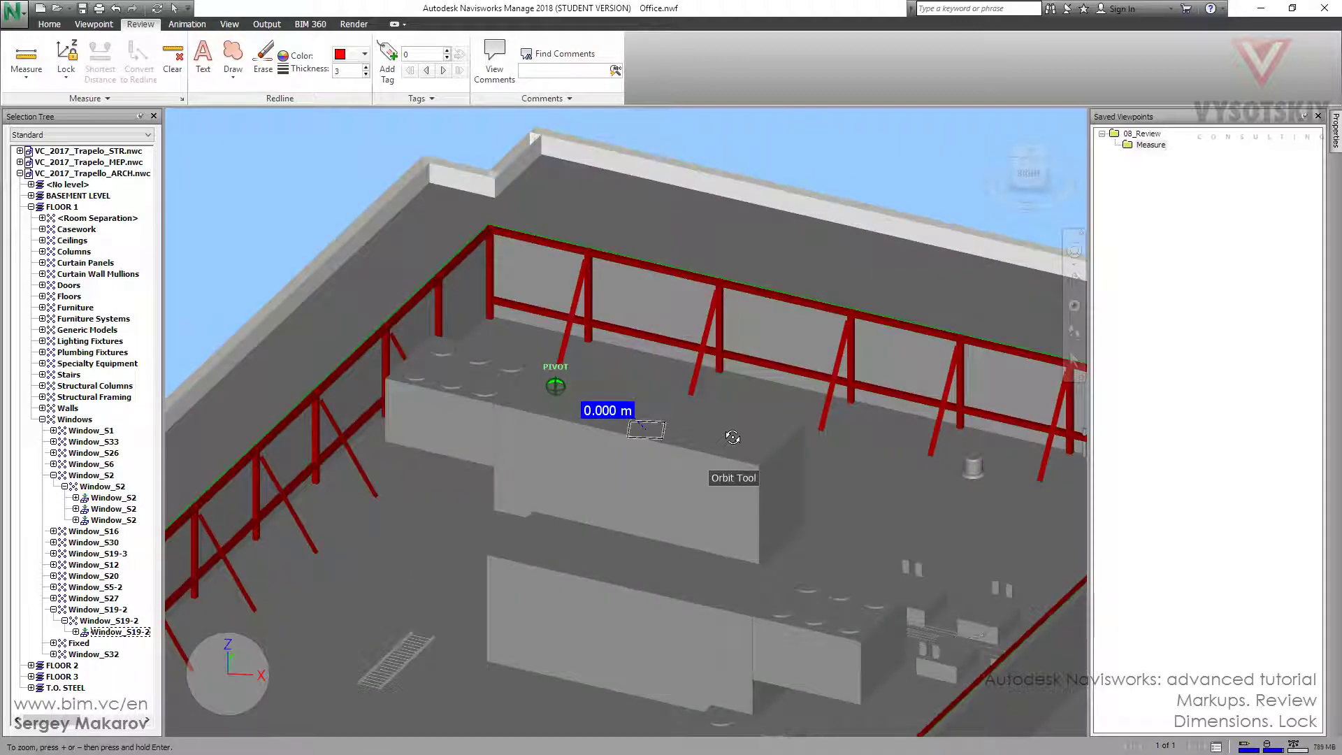
{"action": "left_click", "coordinate": [626, 492]}
{"action": "middle_click_drag", "start_coordinate": [626, 492], "coordinate": [707, 483], "text": "shift"}
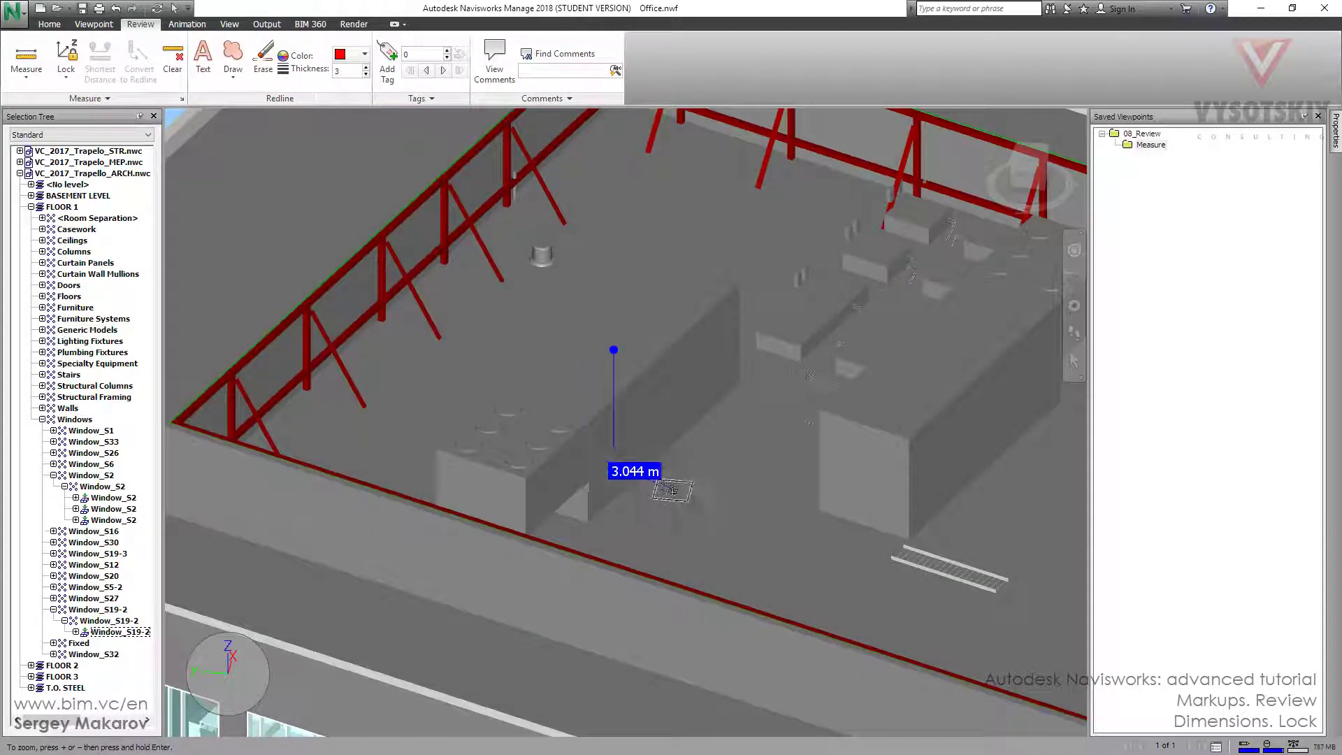
{"action": "left_click", "coordinate": [669, 489]}
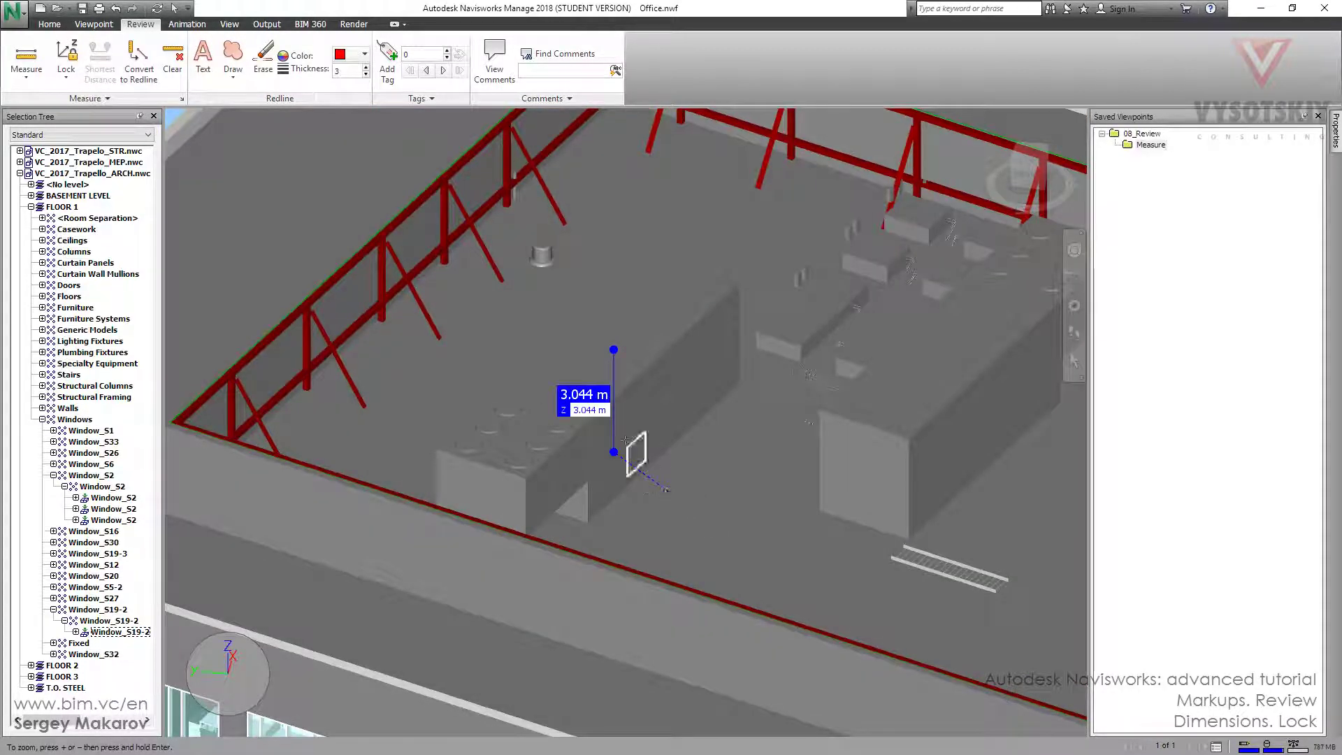
Clear the 3.044 m measurement and start a new Z-locked measurement on the roof
{"action": "left_click", "coordinate": [171, 58]}
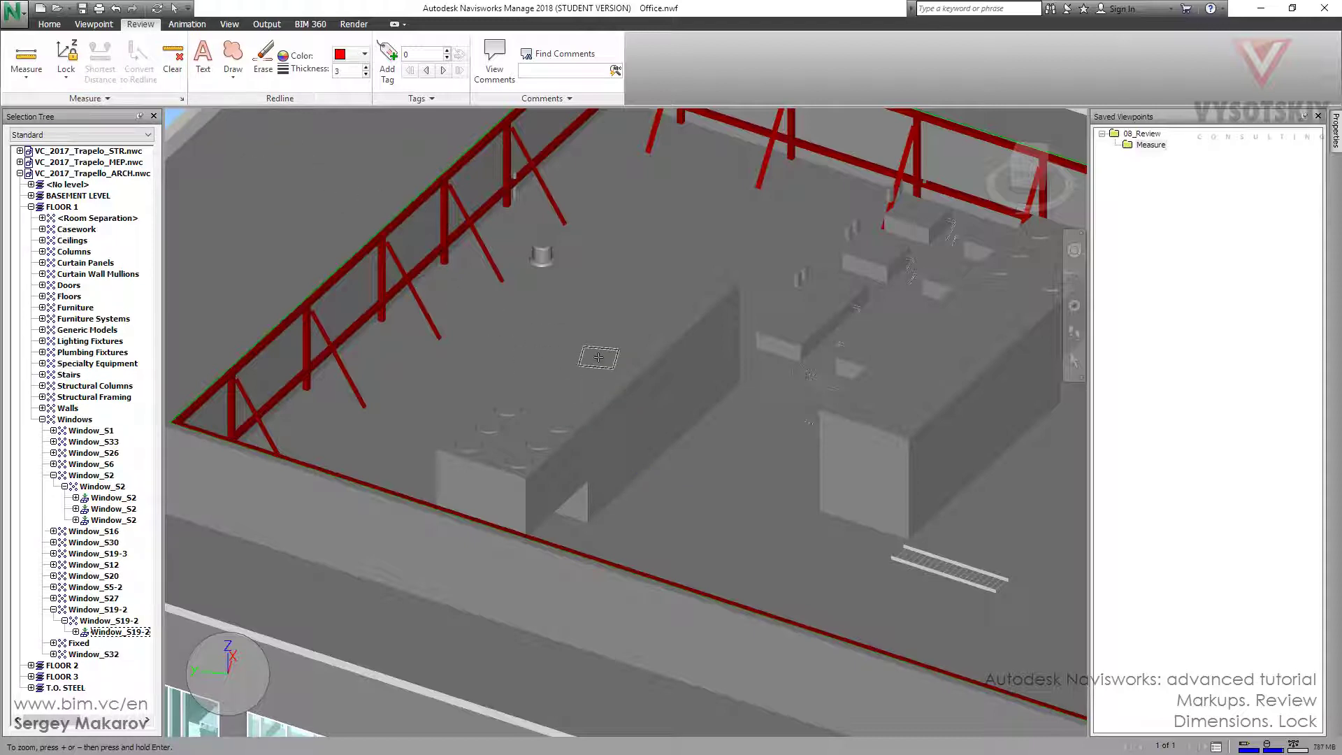
{"action": "left_click", "coordinate": [598, 357]}
{"action": "scroll", "coordinate": [671, 391], "scroll_direction": "down", "scroll_amount": 5}
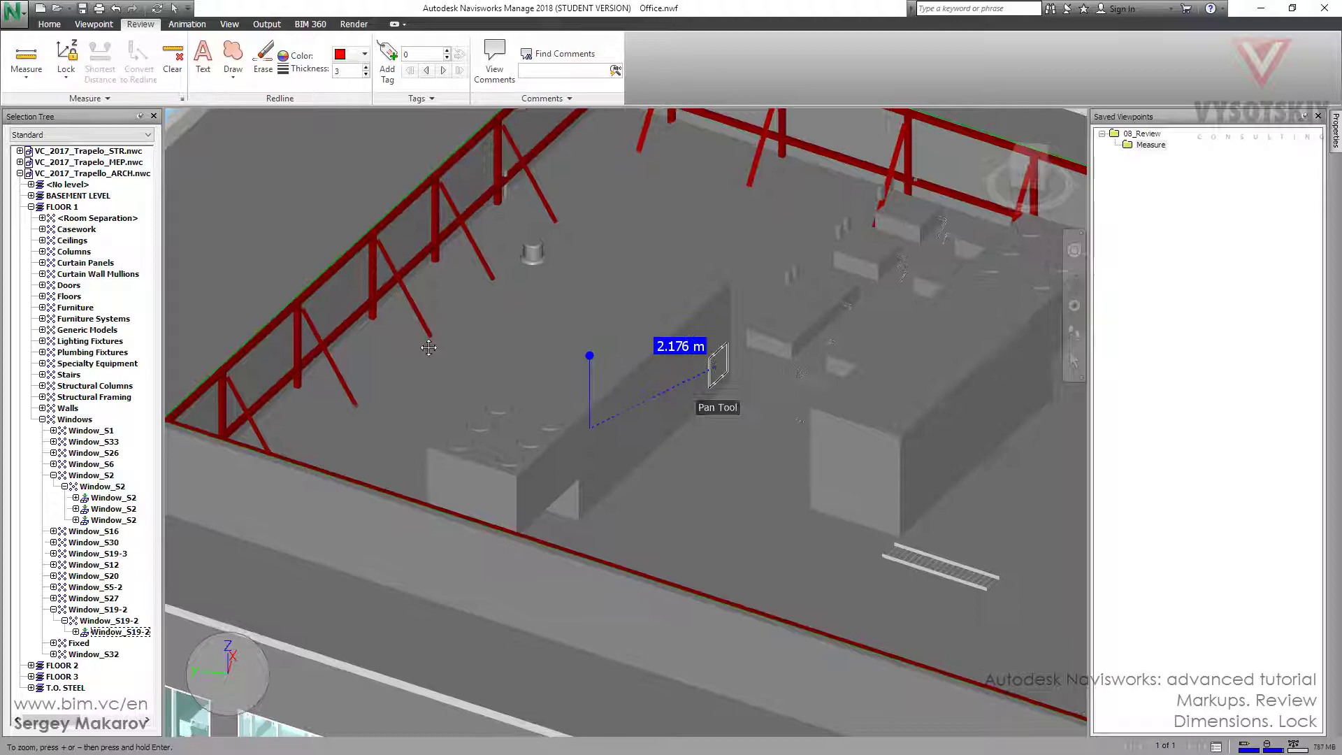
{"action": "scroll", "coordinate": [489, 419], "scroll_direction": "down", "scroll_amount": 5}
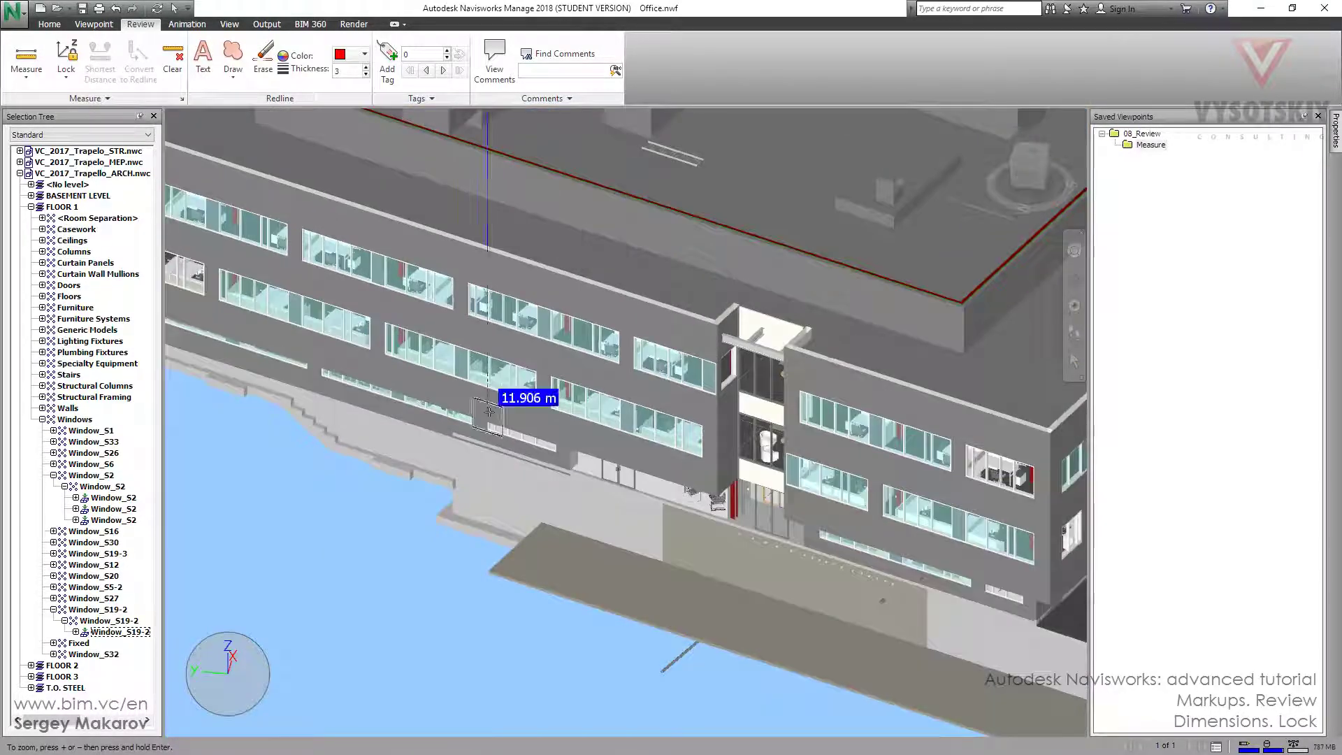
{"action": "scroll", "coordinate": [524, 342], "scroll_direction": "up", "scroll_amount": 5}
{"action": "scroll", "coordinate": [534, 353], "scroll_direction": "up", "scroll_amount": 5}
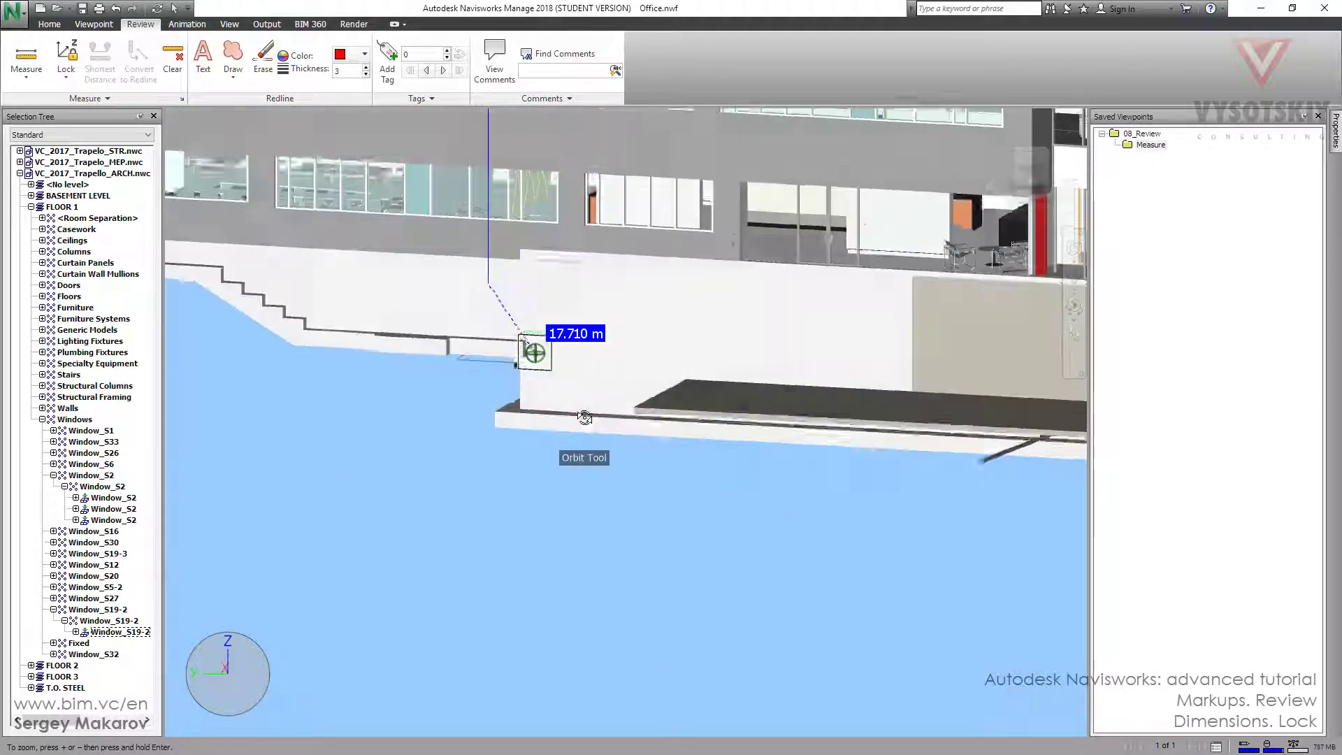
{"action": "scroll", "coordinate": [542, 414], "scroll_direction": "down", "scroll_amount": 2}
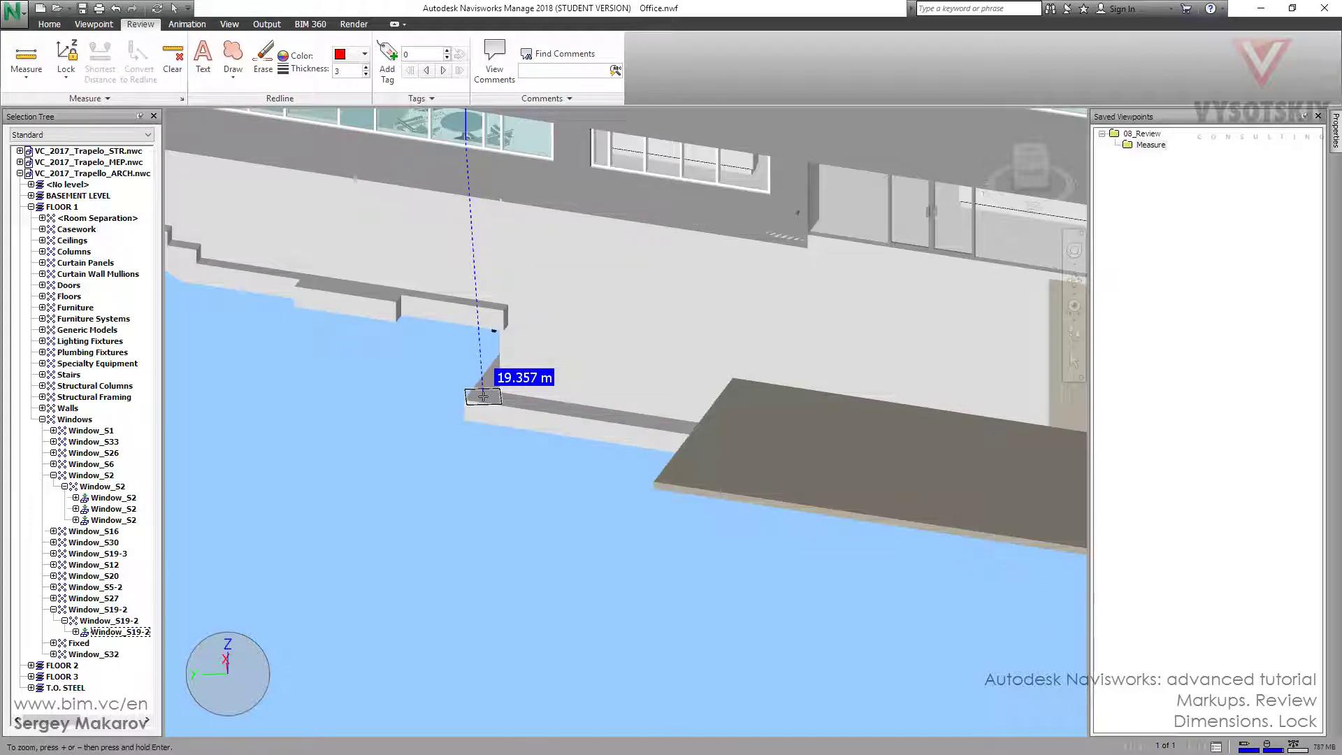
{"action": "scroll", "coordinate": [526, 497], "scroll_direction": "up", "scroll_amount": 5}
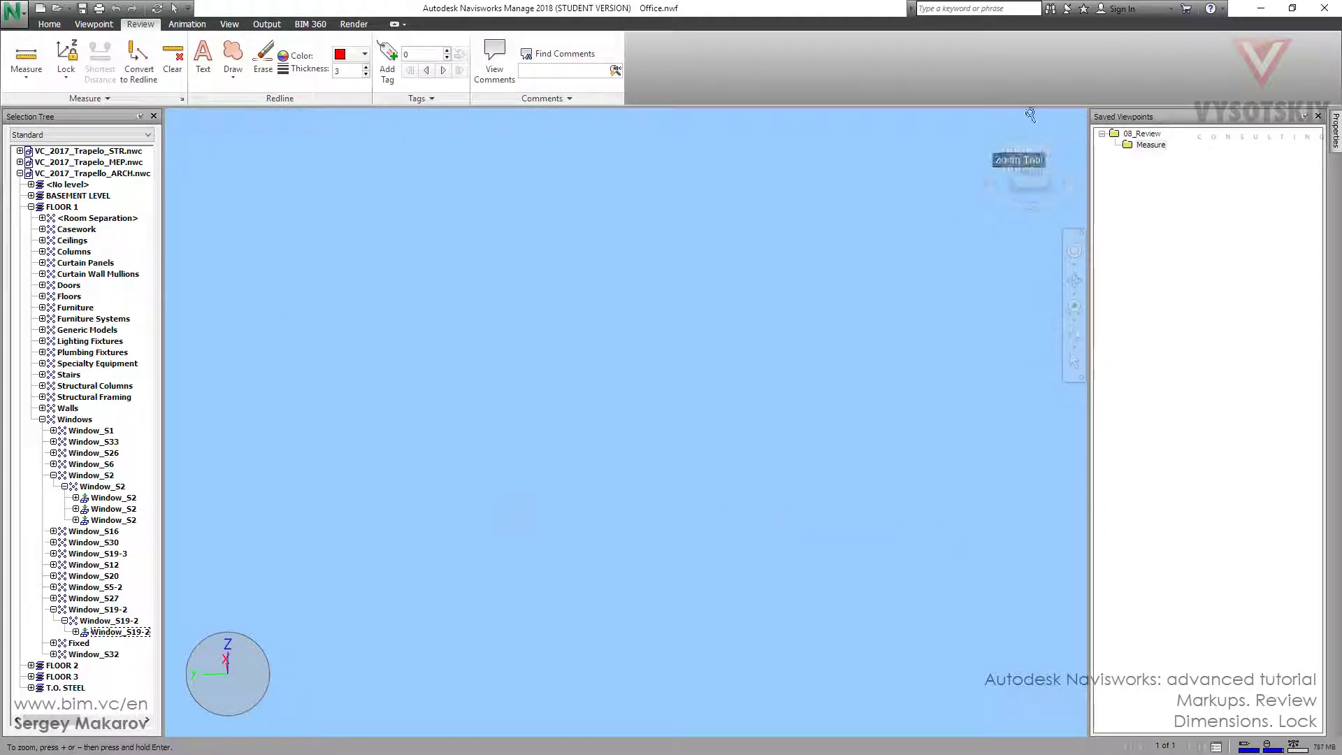
Return to the Home view and zoom in on the roof's 19.357 m measurement
{"action": "left_click", "coordinate": [987, 121]}
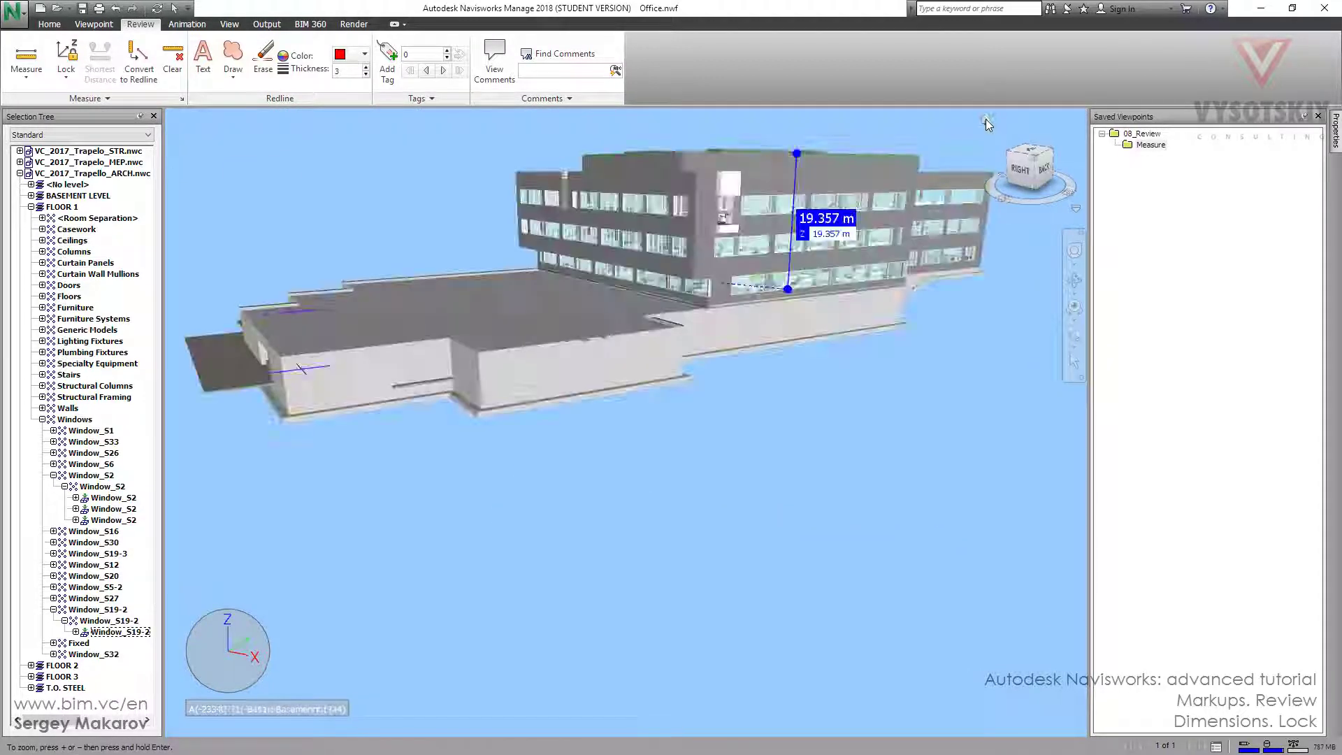
{"action": "scroll", "coordinate": [817, 251], "scroll_direction": "up", "scroll_amount": 5}
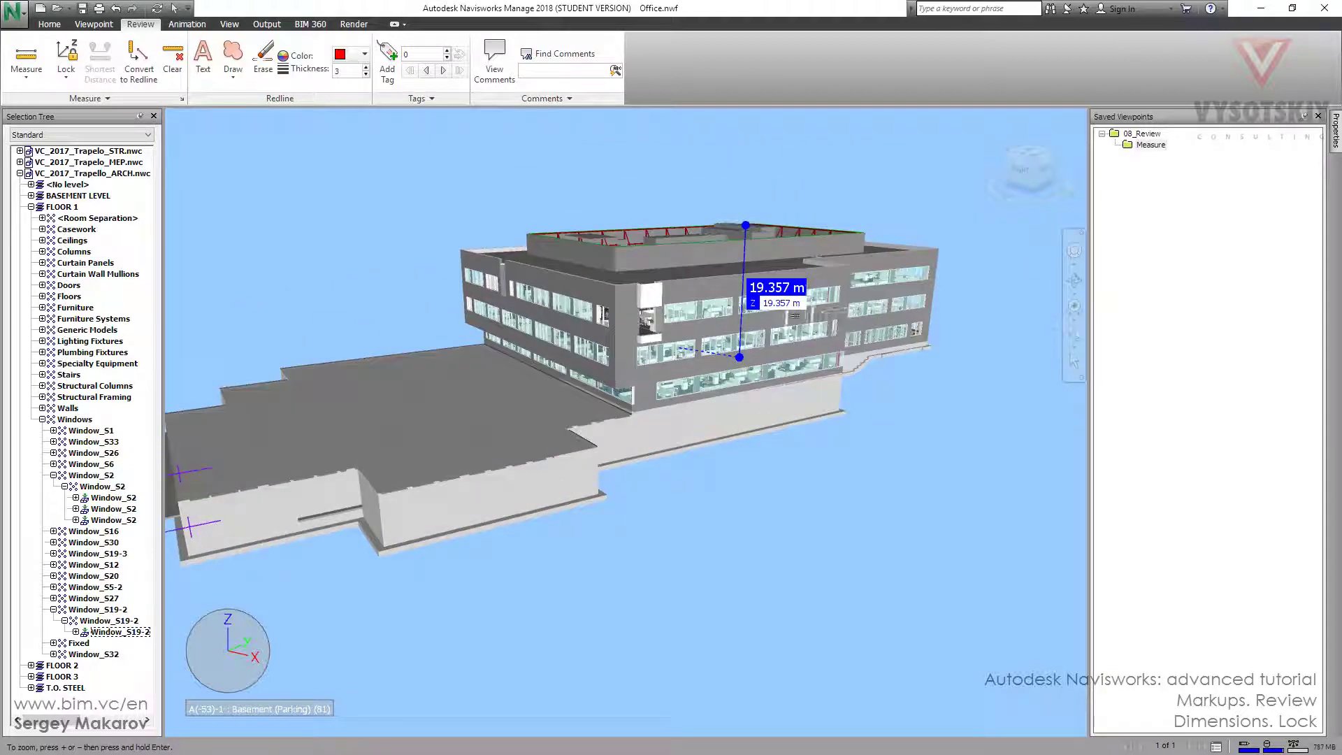
{"action": "scroll", "coordinate": [818, 251], "scroll_direction": "up", "scroll_amount": 5}
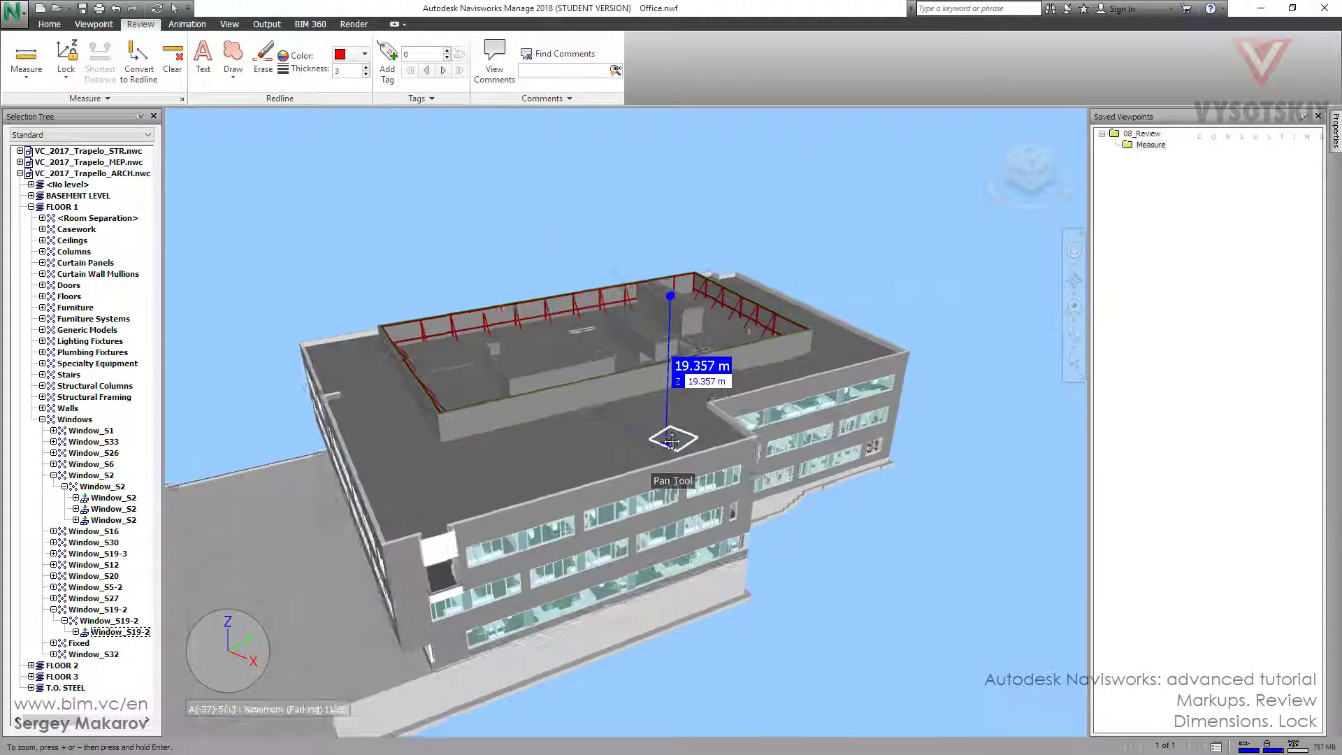
{"action": "scroll", "coordinate": [653, 271], "scroll_direction": "up", "scroll_amount": 4}
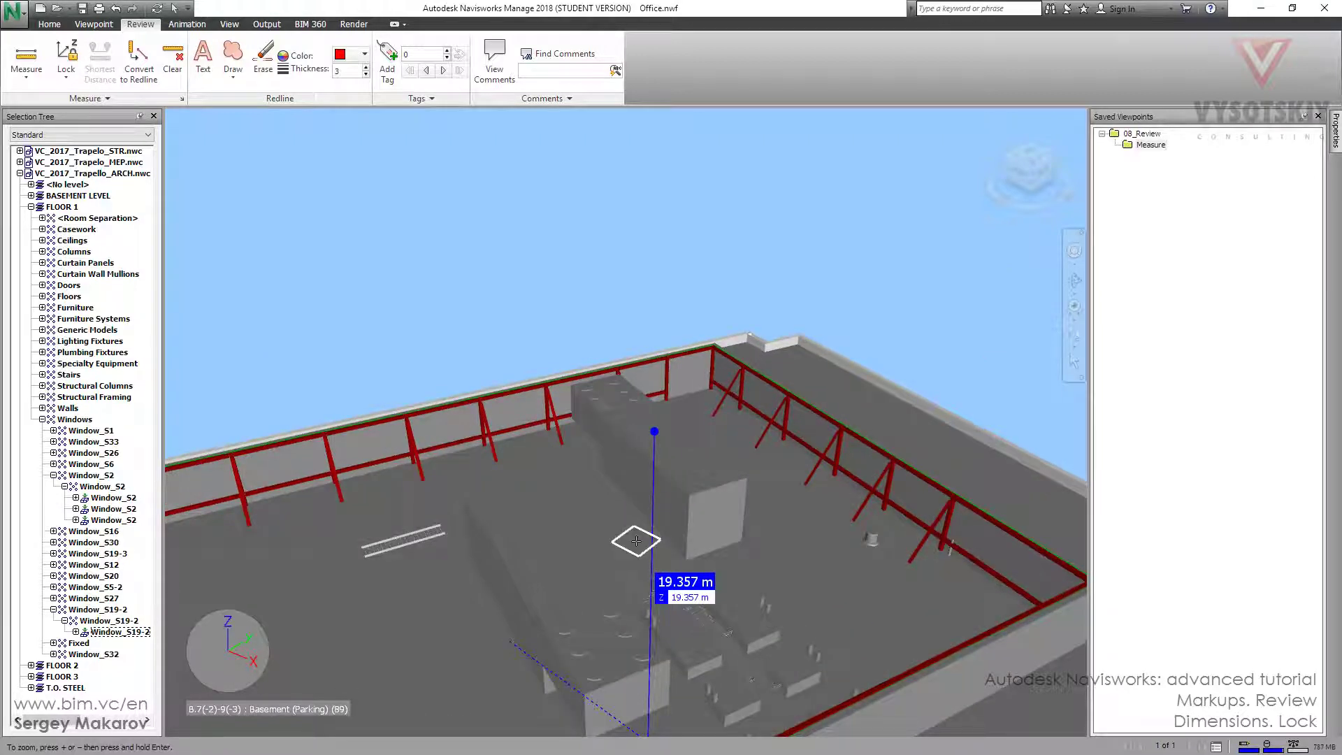
Show the Lock dropdown to compare the Z Axis and Perpendicular modes
{"action": "left_click", "coordinate": [59, 79]}
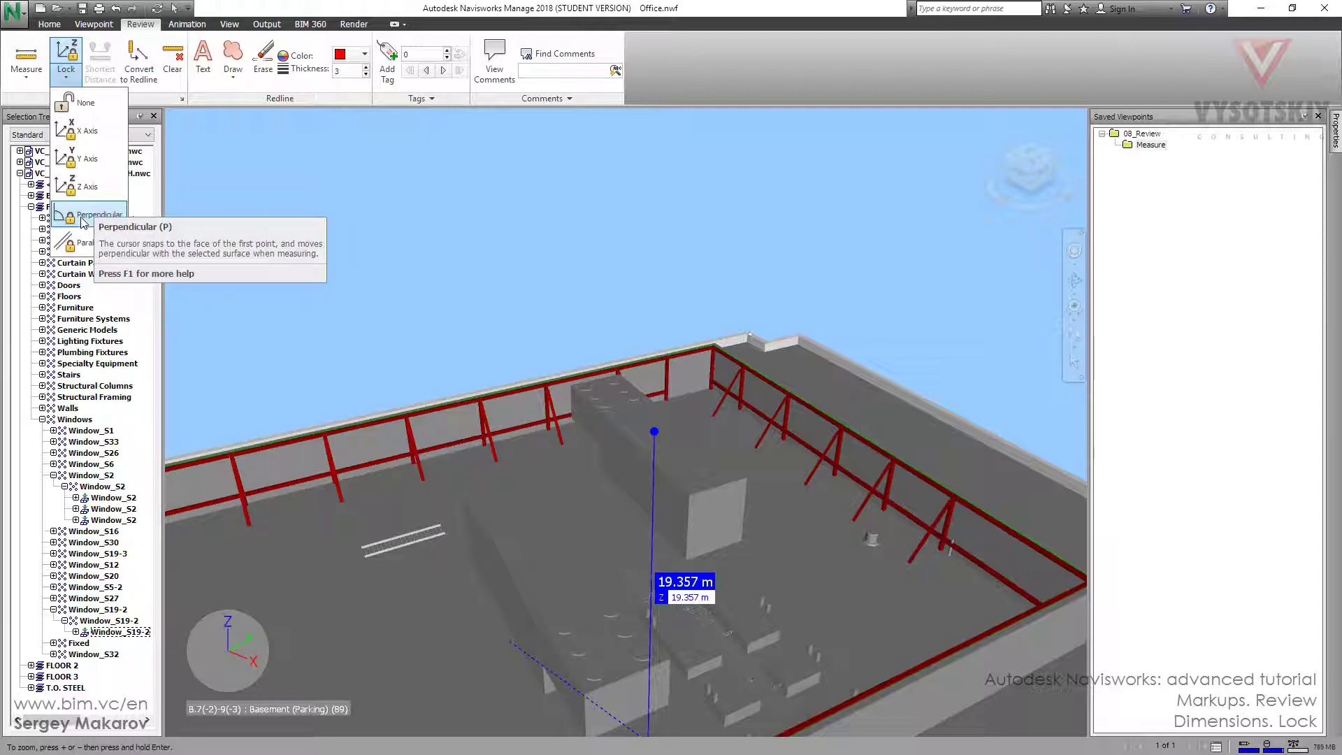
Clear the 19.357 m measurement and set the measurement lock to Perpendicular
{"action": "left_click", "coordinate": [174, 64]}
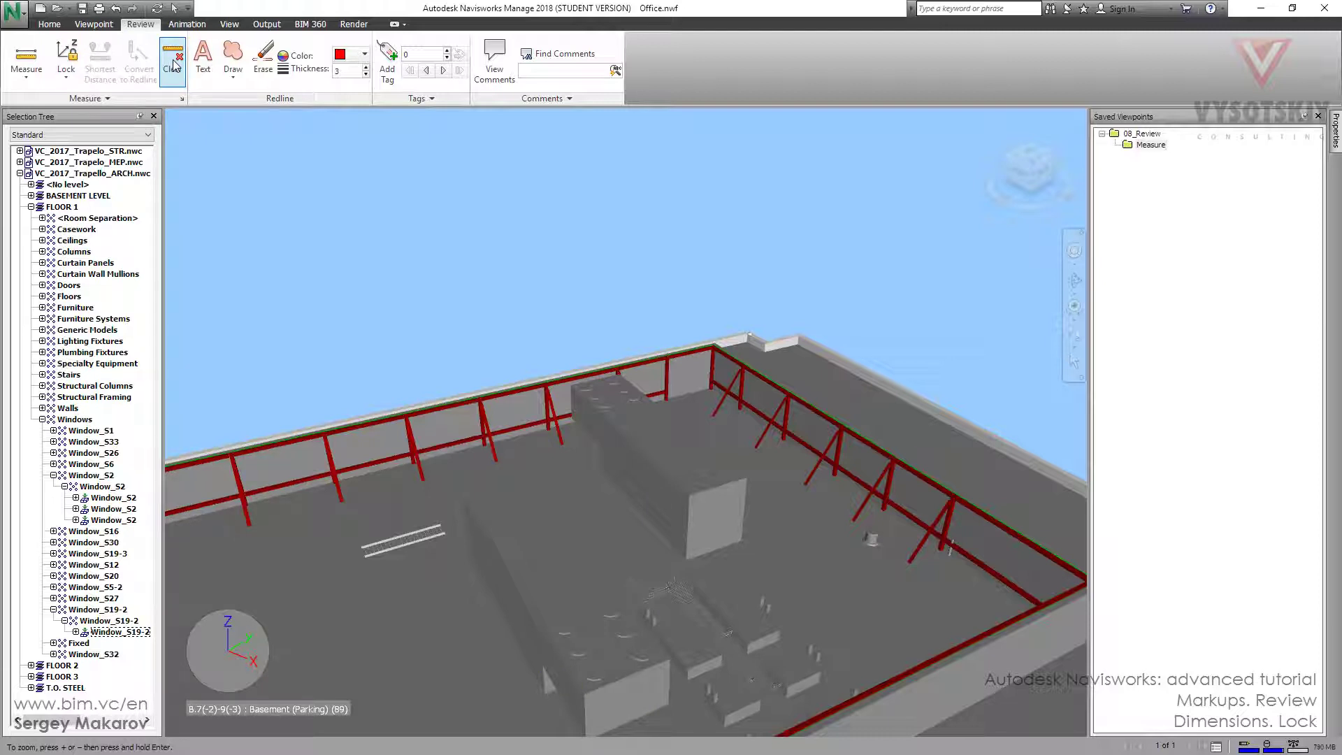
{"action": "left_click", "coordinate": [79, 82]}
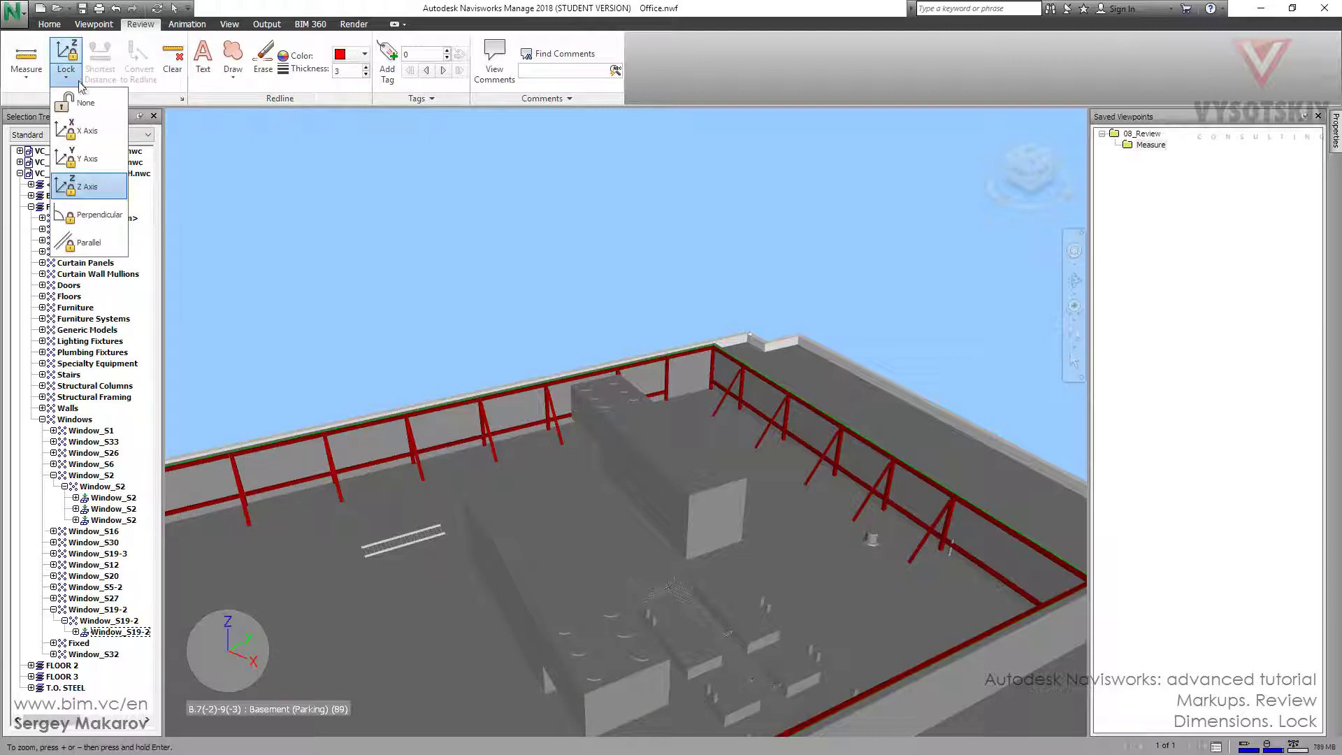
{"action": "left_click", "coordinate": [94, 215]}
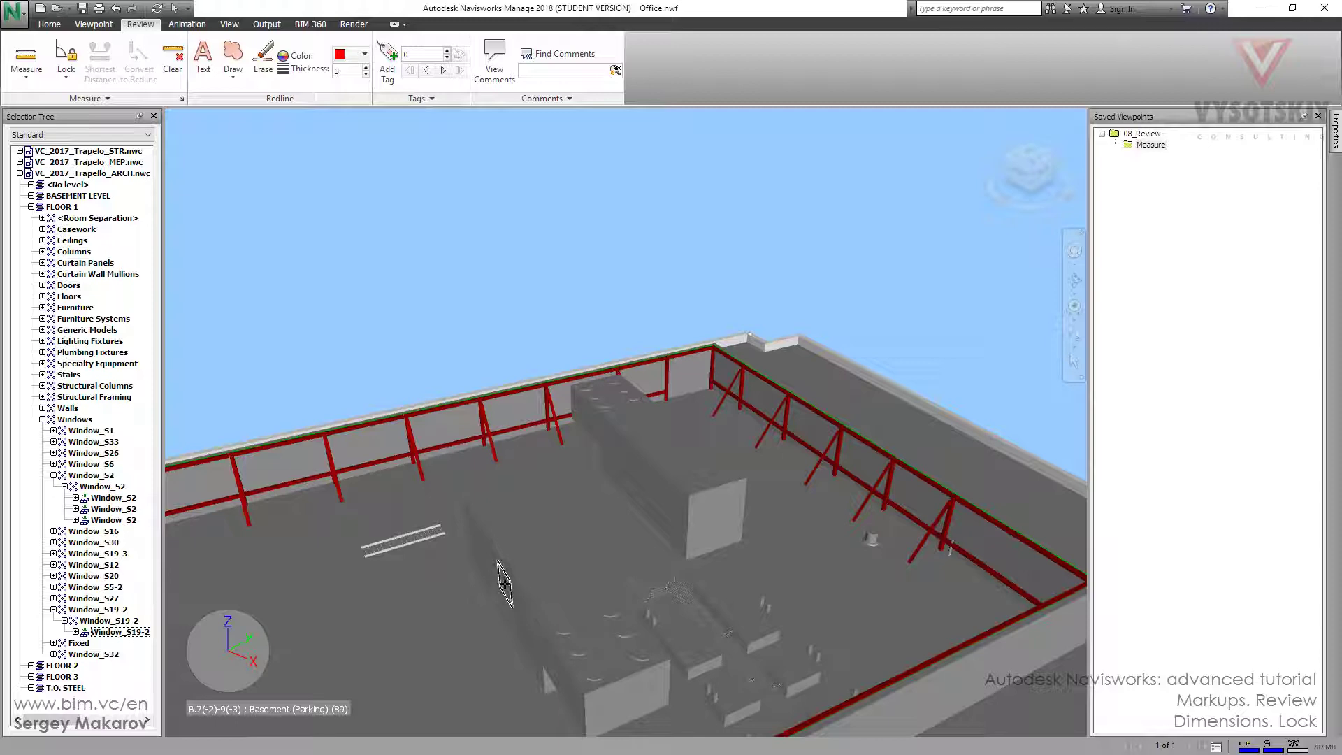
Measure 15.091 m between two roof points, then view it from above
{"action": "left_click", "coordinate": [504, 583]}
{"action": "middle_click_drag", "start_coordinate": [423, 583], "coordinate": [929, 399], "text": "shift"}
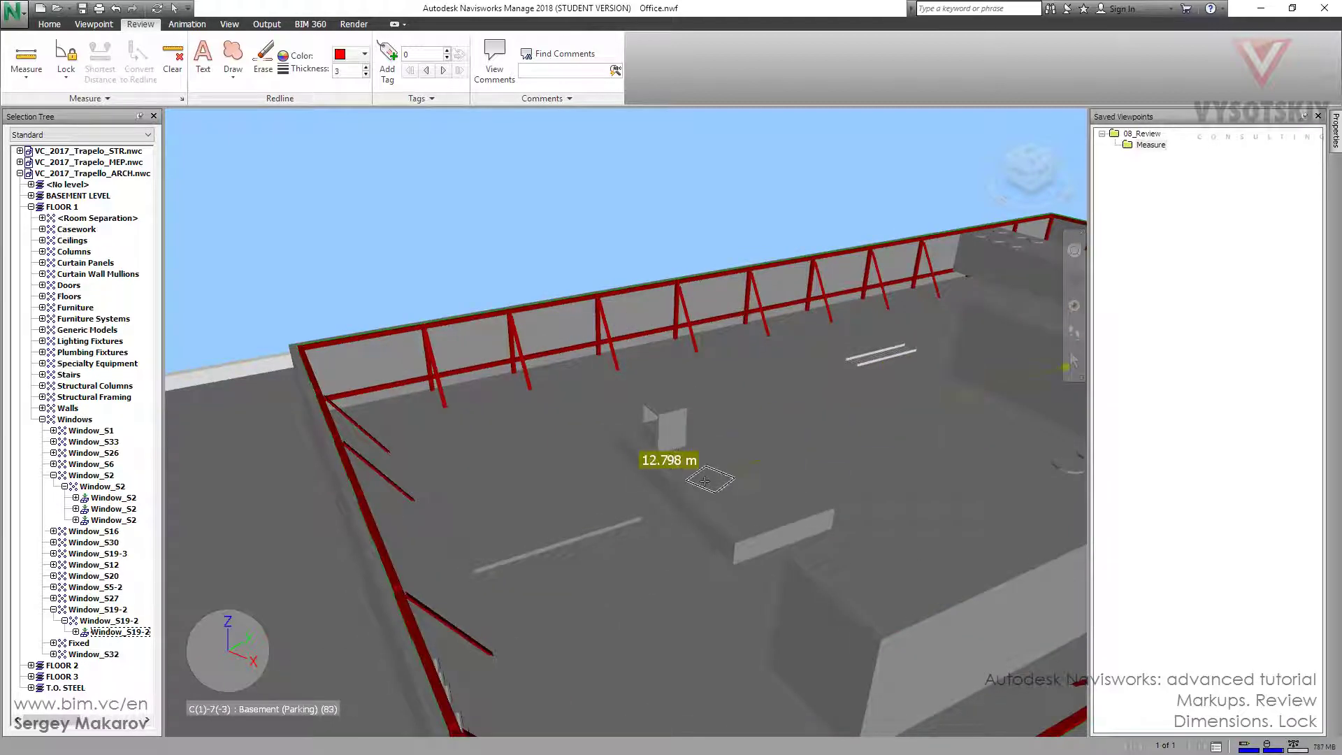
{"action": "middle_click_drag", "start_coordinate": [804, 447], "coordinate": [513, 472], "text": "shift"}
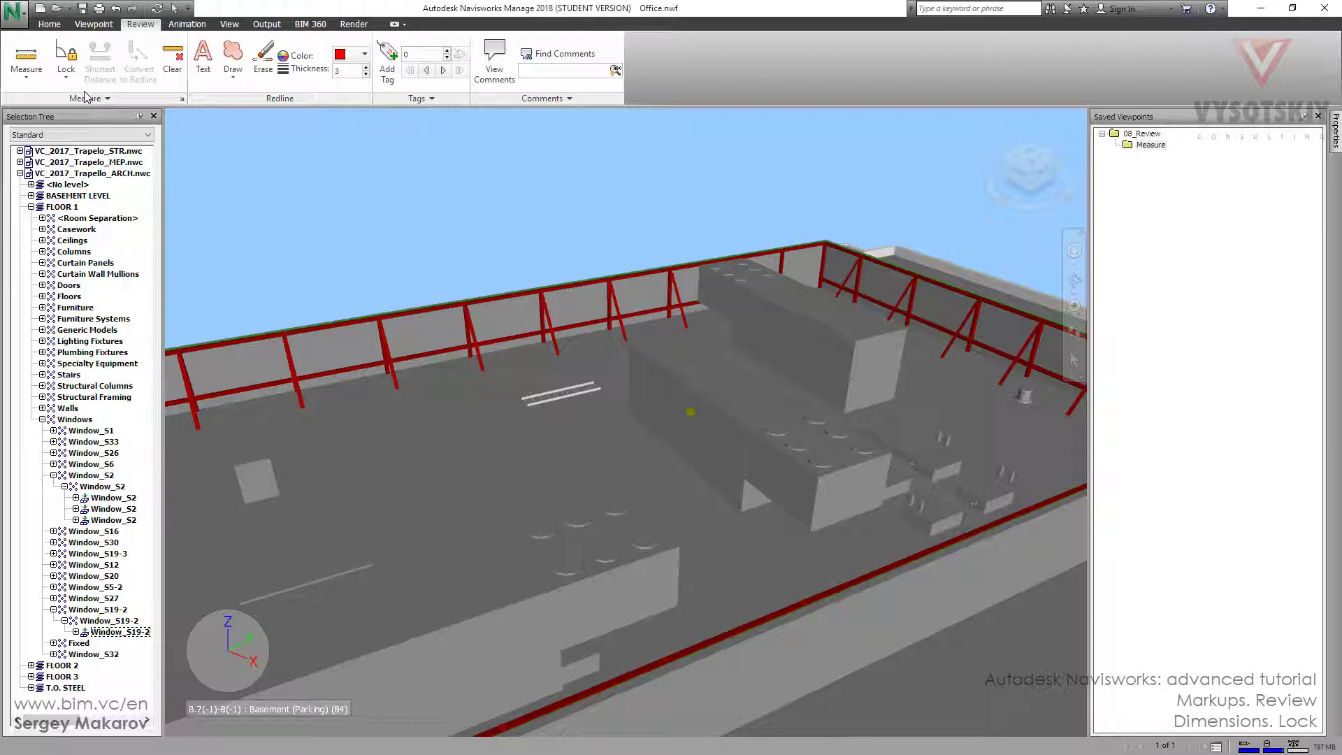
{"action": "middle_click_drag", "start_coordinate": [535, 501], "coordinate": [672, 420]}
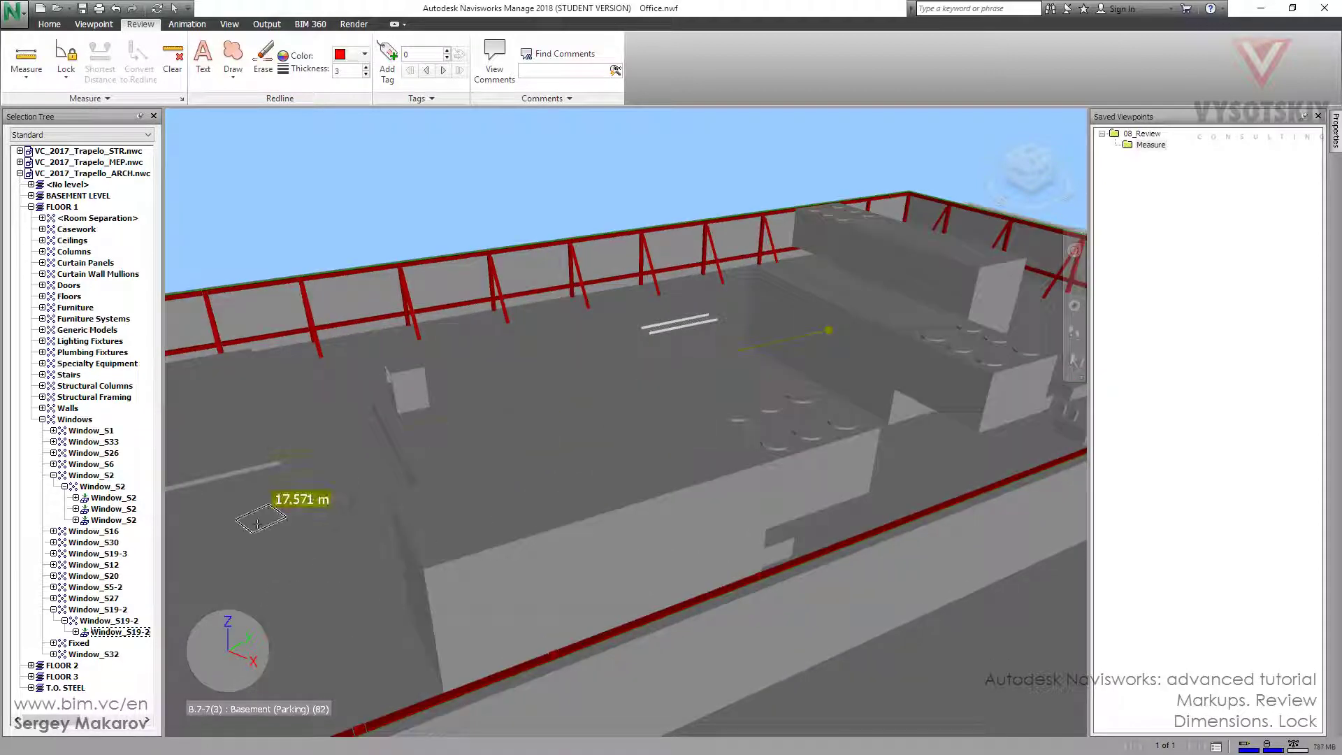
{"action": "left_click", "coordinate": [411, 585]}
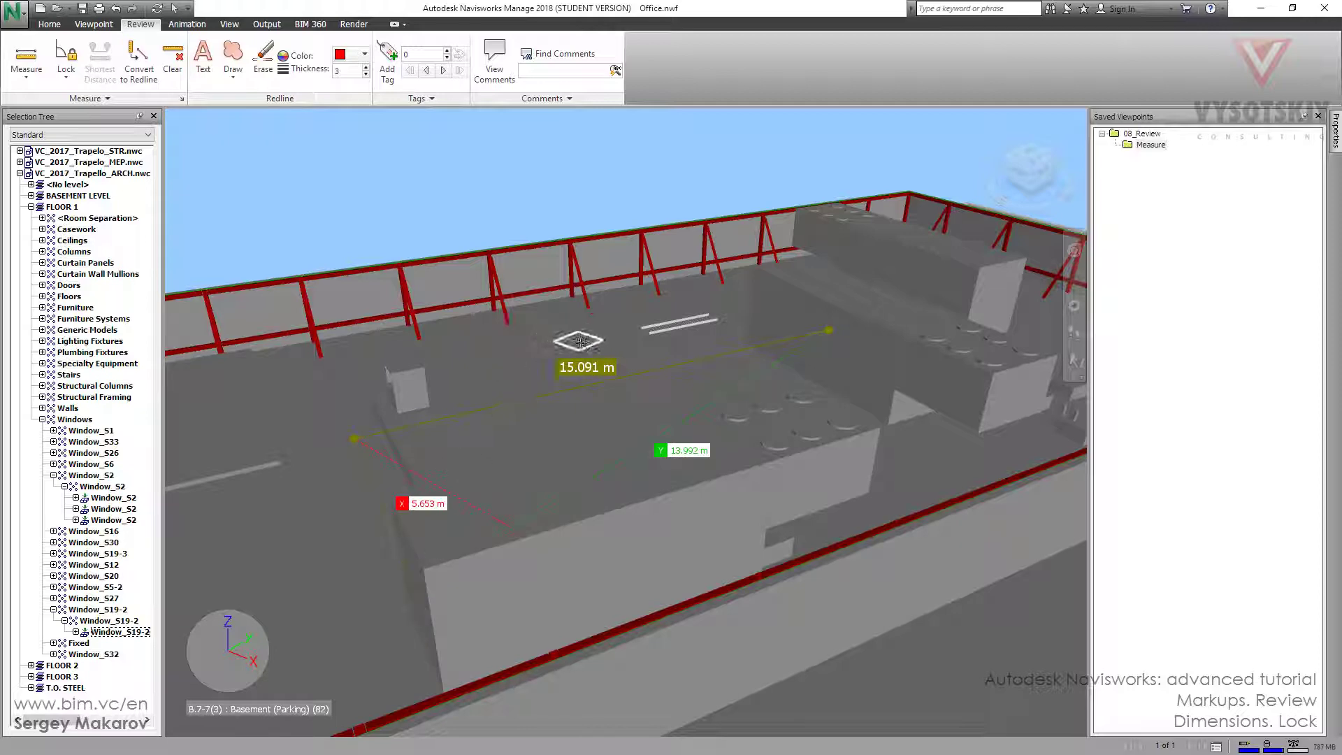
{"action": "mouse_move", "coordinate": [558, 392]}
{"action": "middle_mouse_down", "text": "shift"}
{"action": "mouse_move", "coordinate": [673, 402]}
{"action": "mouse_move", "coordinate": [682, 479]}
{"action": "mouse_move", "coordinate": [594, 469]}
{"action": "middle_mouse_up", "text": "shift"}
{"action": "middle_click_drag", "start_coordinate": [663, 444], "coordinate": [464, 473], "text": "shift"}
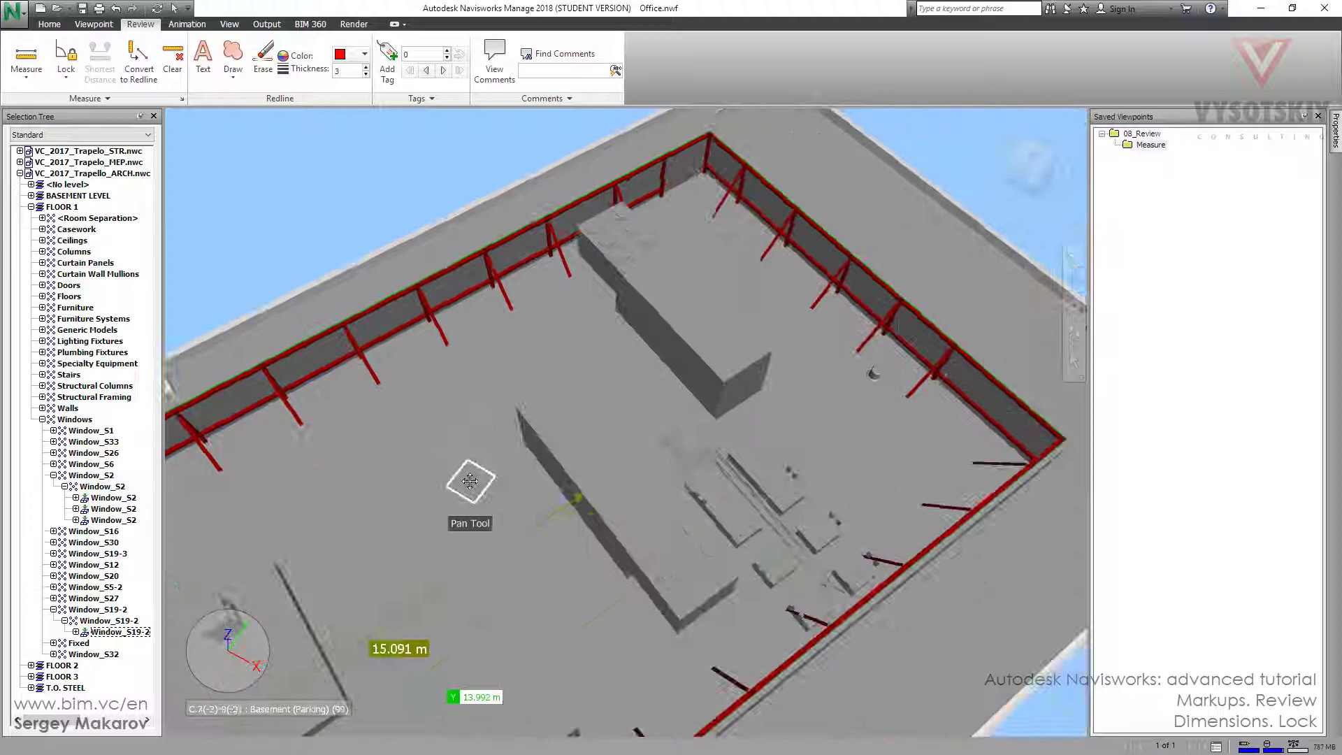
{"action": "middle_click_drag", "start_coordinate": [748, 450], "coordinate": [725, 440], "text": "shift"}
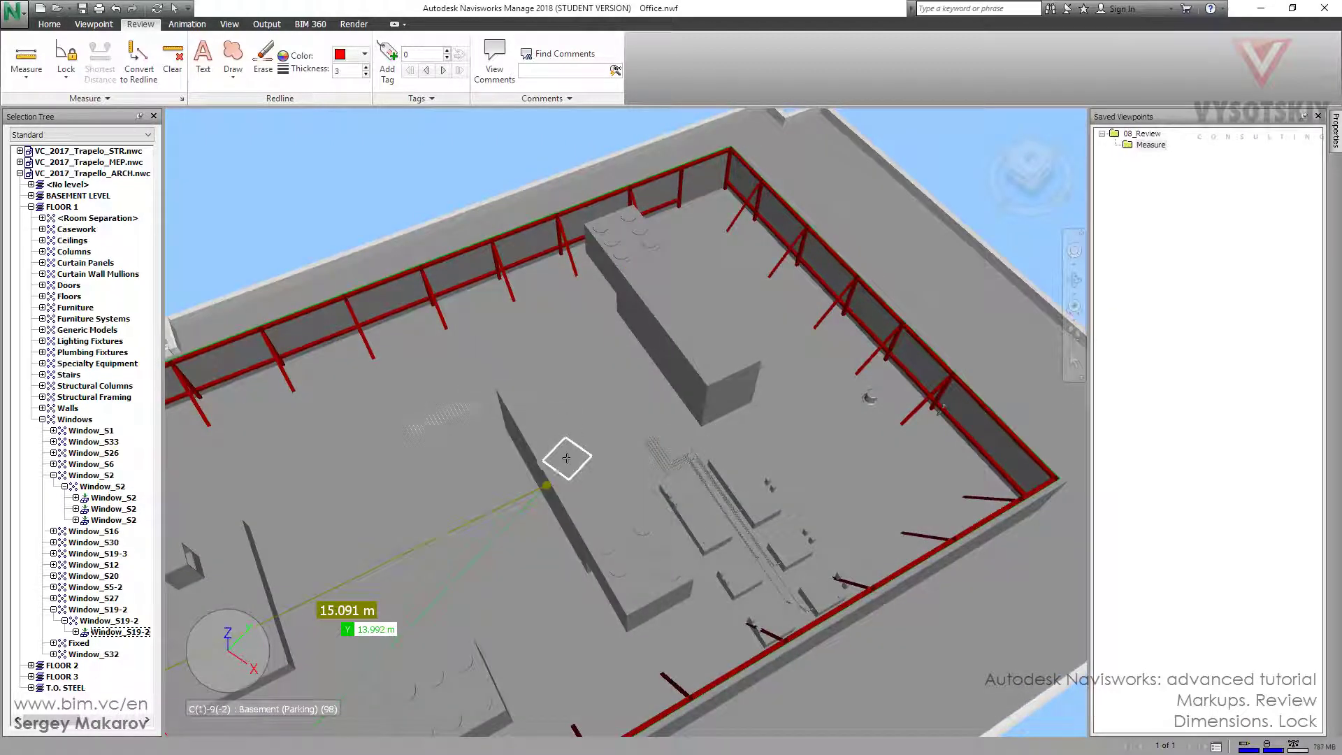
Set lock to None, clear the 15.091 m measurement, then lock to Perpendicular again
{"action": "left_click", "coordinate": [65, 79]}
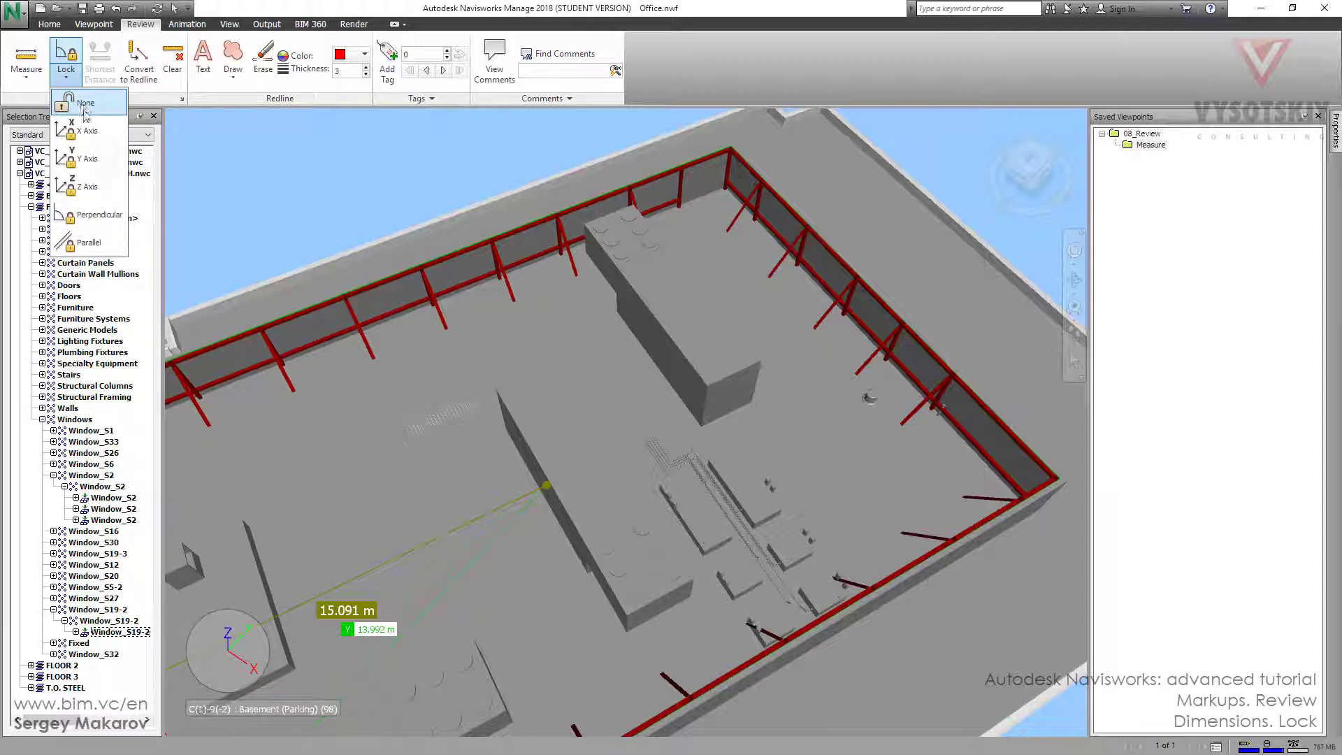
{"action": "left_click", "coordinate": [82, 104]}
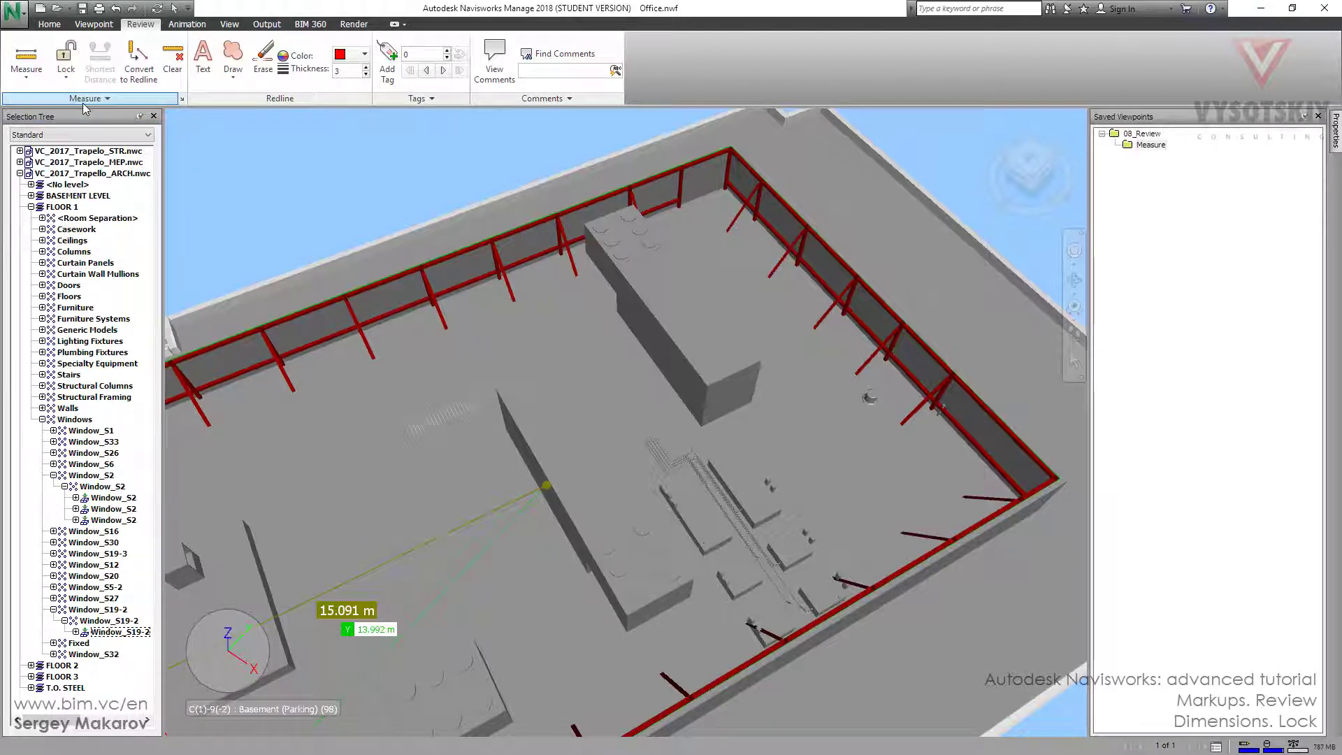
{"action": "left_click", "coordinate": [168, 72]}
{"action": "left_click", "coordinate": [66, 70]}
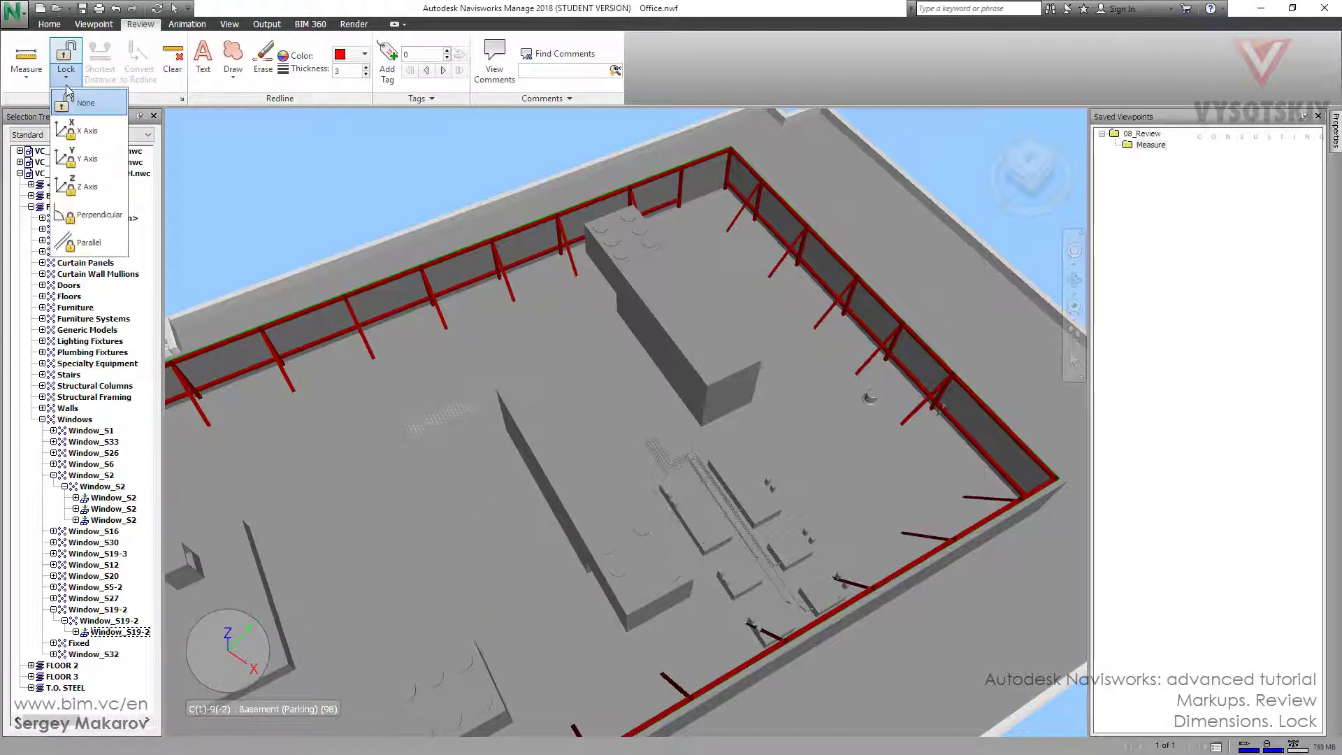
{"action": "left_click", "coordinate": [84, 214]}
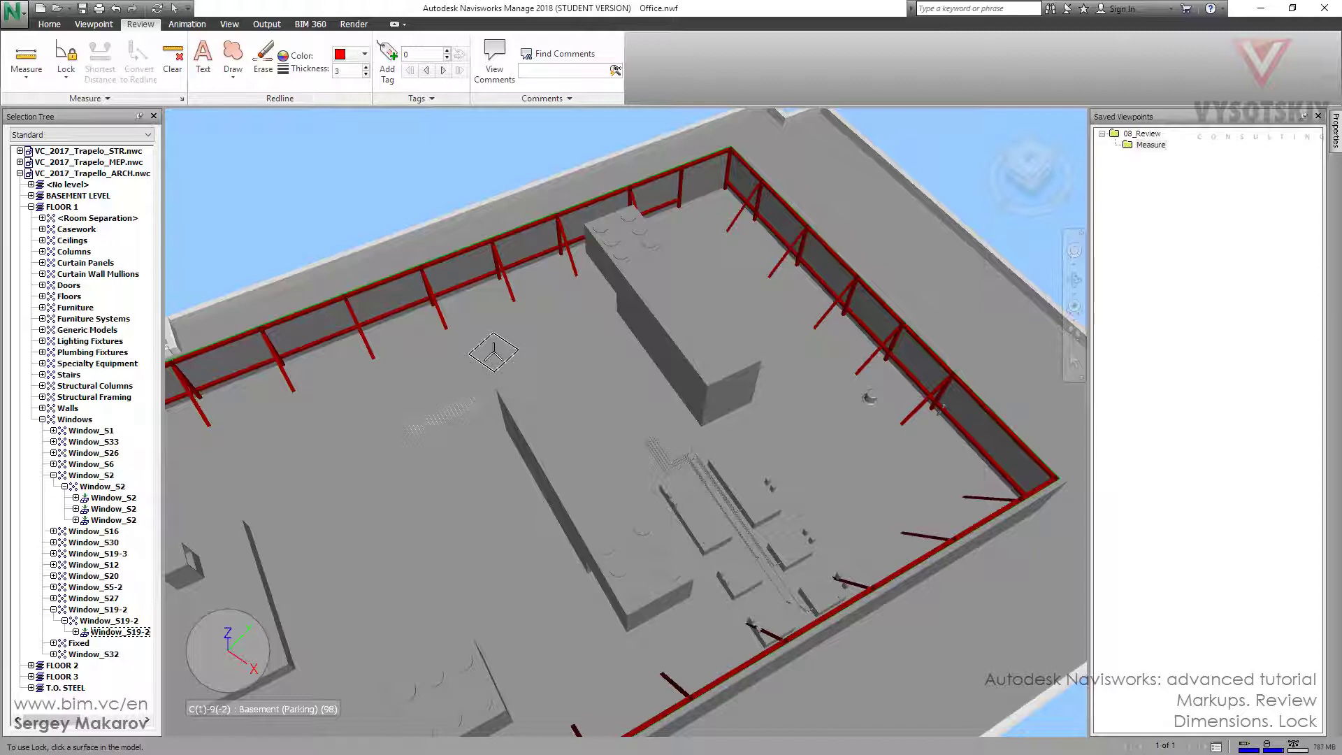
Orbit around the roof to an elevated view of its corner and railing
{"action": "middle_click_drag", "start_coordinate": [493, 352], "coordinate": [629, 270], "text": "shift"}
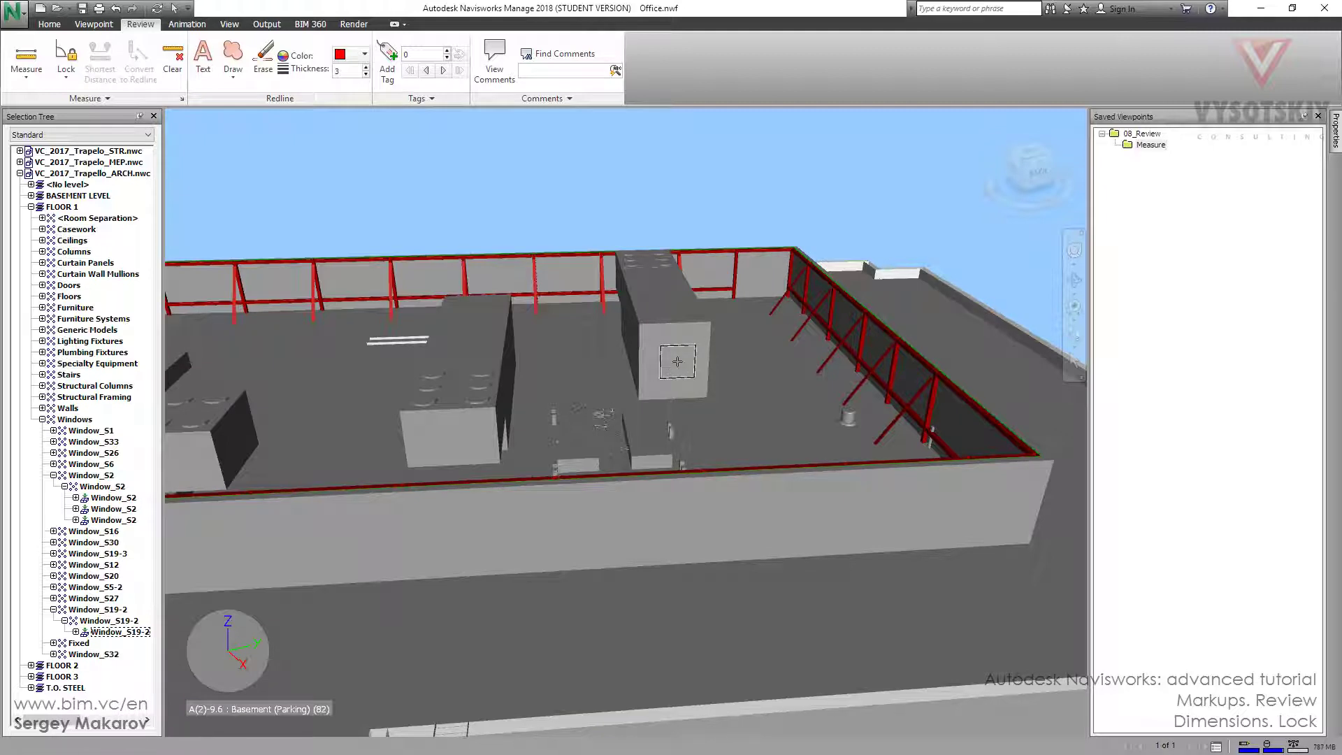
{"action": "middle_click_drag", "start_coordinate": [474, 407], "coordinate": [632, 450], "text": "shift"}
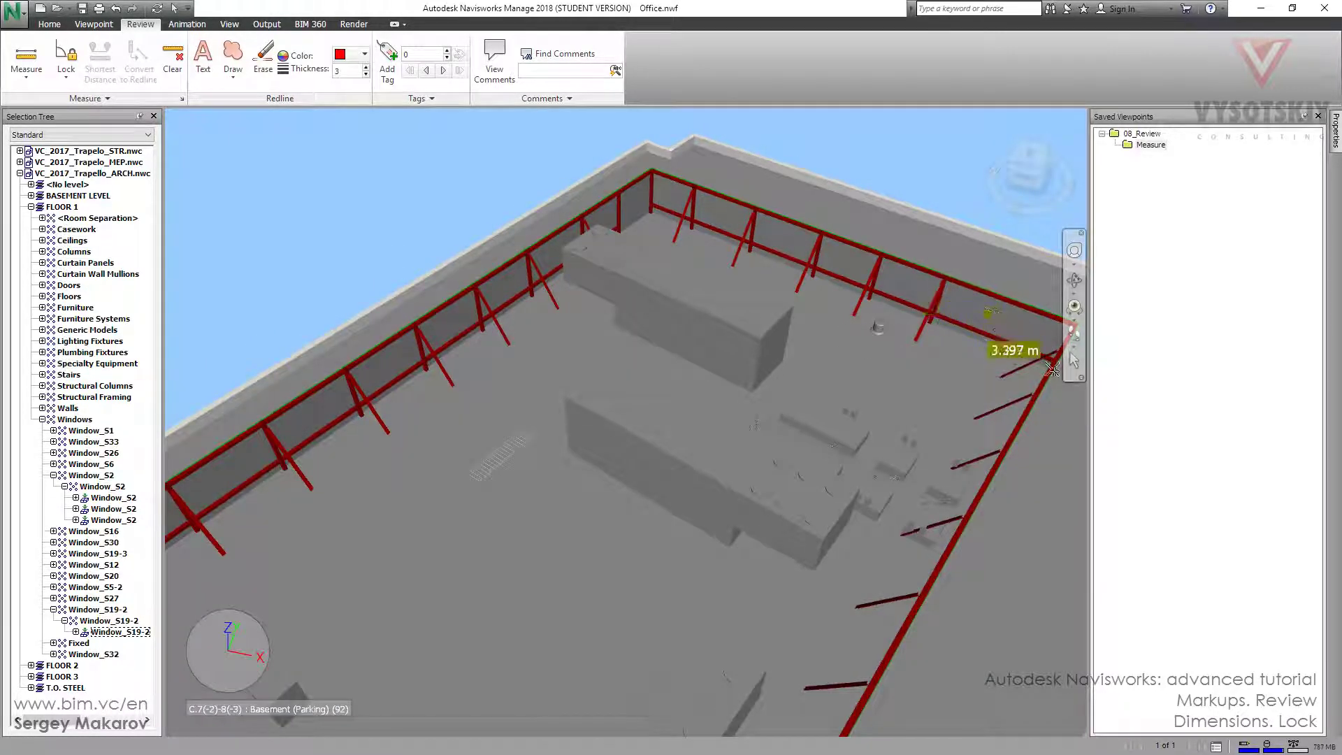
{"action": "middle_click_drag", "start_coordinate": [990, 389], "coordinate": [669, 377], "text": "shift"}
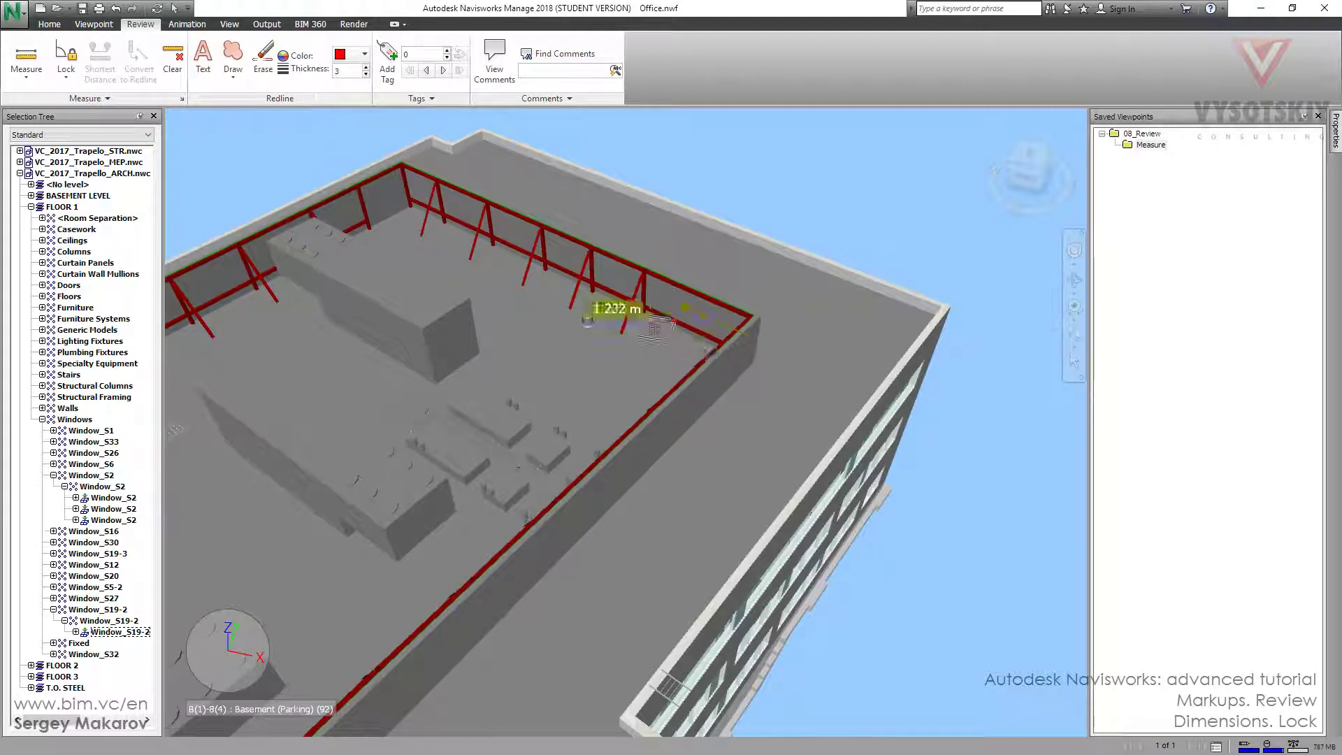